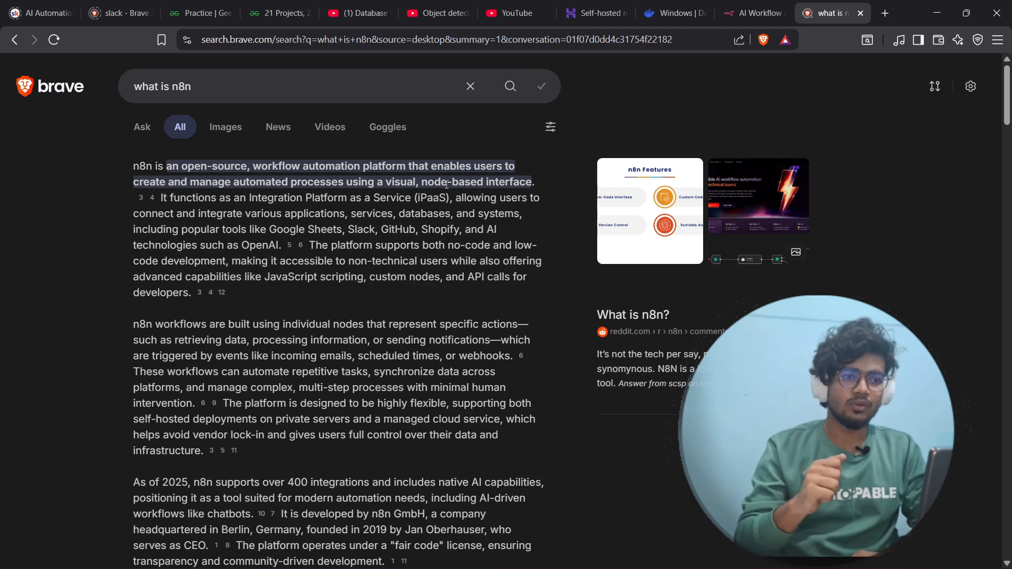
Step: Open the n8n.io homepage and look over its introduction and the sample AI agent workflow
{"action": "left_click", "coordinate": [733, 14]}
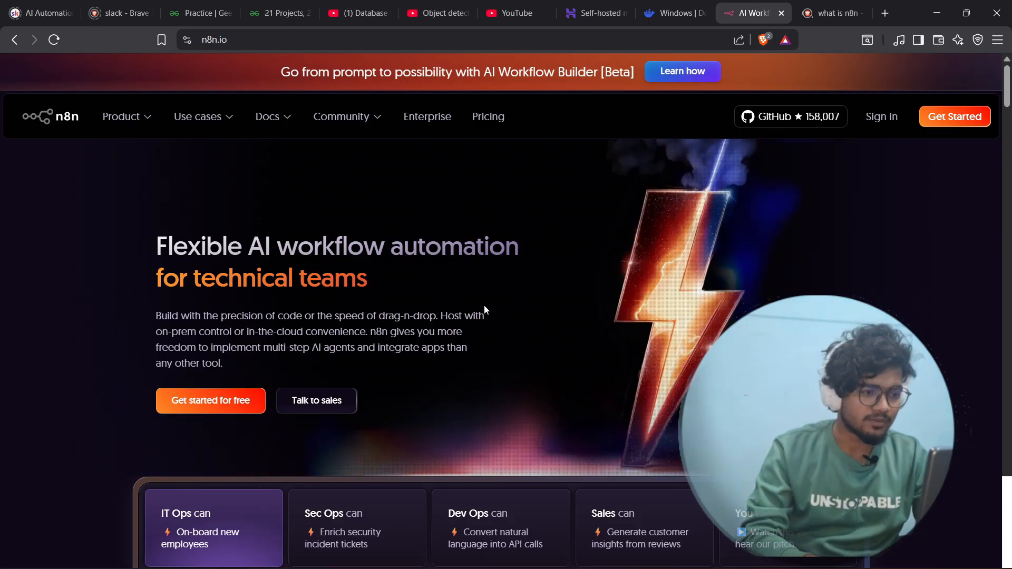
{"action": "scroll", "coordinate": [484, 310], "scroll_direction": "down", "scroll_amount": 4}
{"action": "scroll", "coordinate": [484, 310], "scroll_direction": "up", "scroll_amount": 4}
{"action": "scroll", "coordinate": [484, 306], "scroll_direction": "down", "scroll_amount": 7}
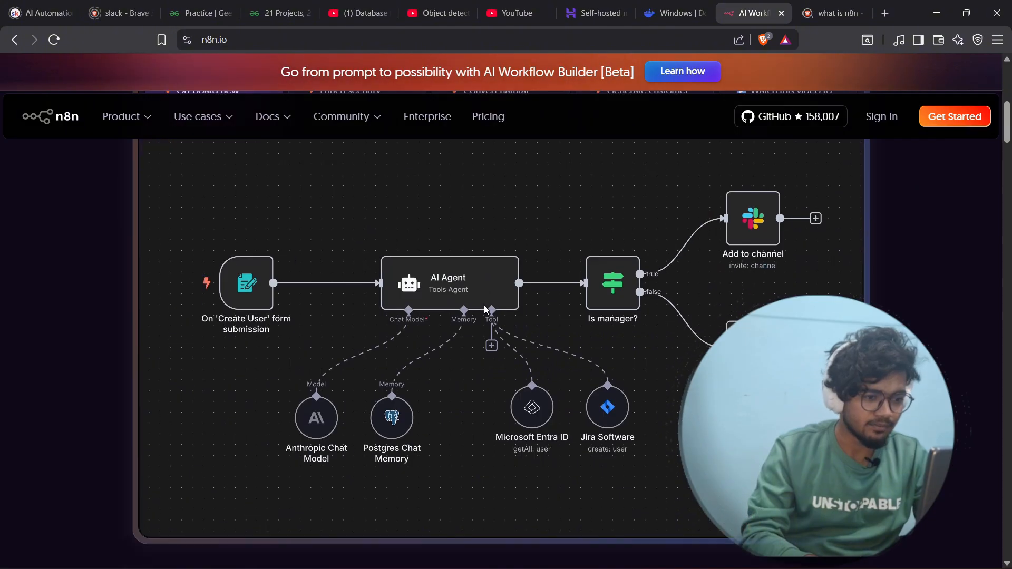
{"action": "scroll", "coordinate": [485, 306], "scroll_direction": "up", "scroll_amount": 3}
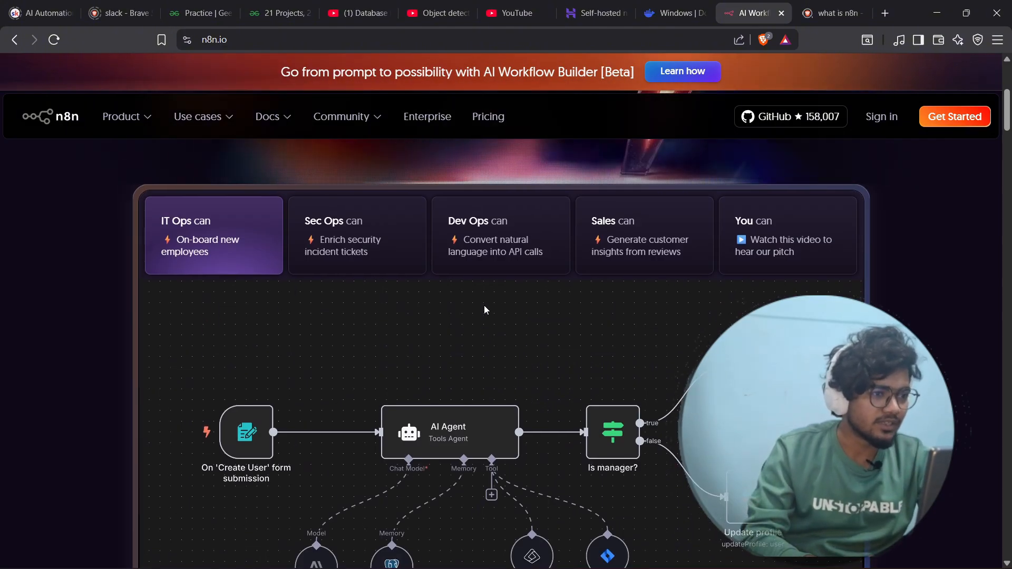
{"action": "scroll", "coordinate": [485, 310], "scroll_direction": "down", "scroll_amount": 10}
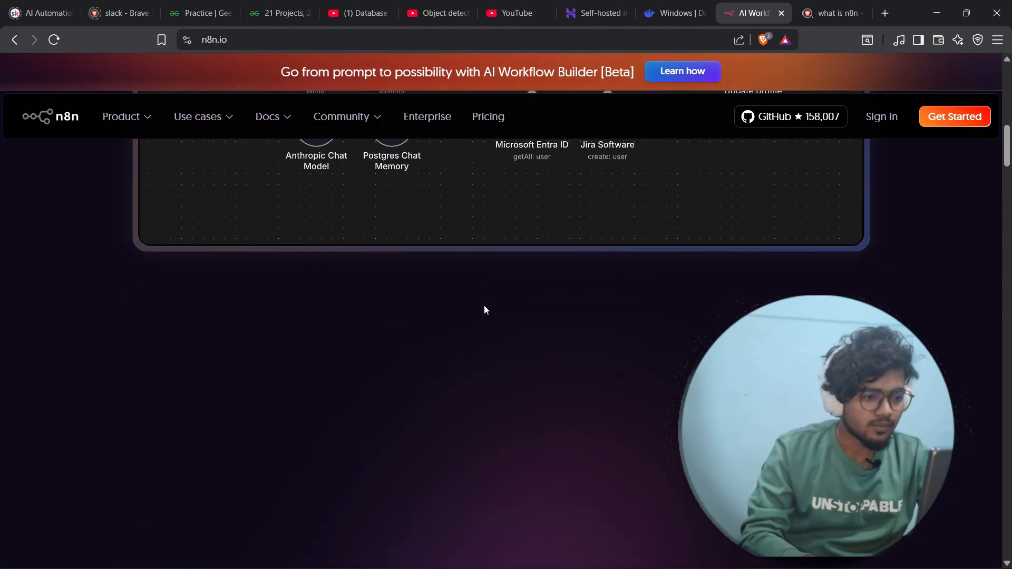
{"action": "scroll", "coordinate": [484, 305], "scroll_direction": "up", "scroll_amount": 15}
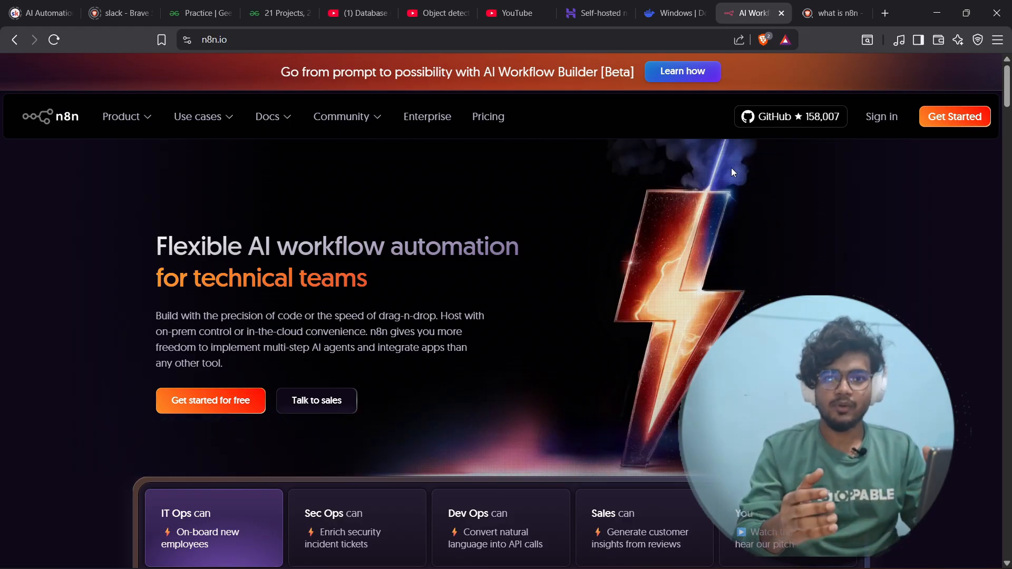
Step: Review Hostinger's self-hosted n8n page, comparing the prices and specifications of the KVM plans
{"action": "left_click", "coordinate": [588, 19]}
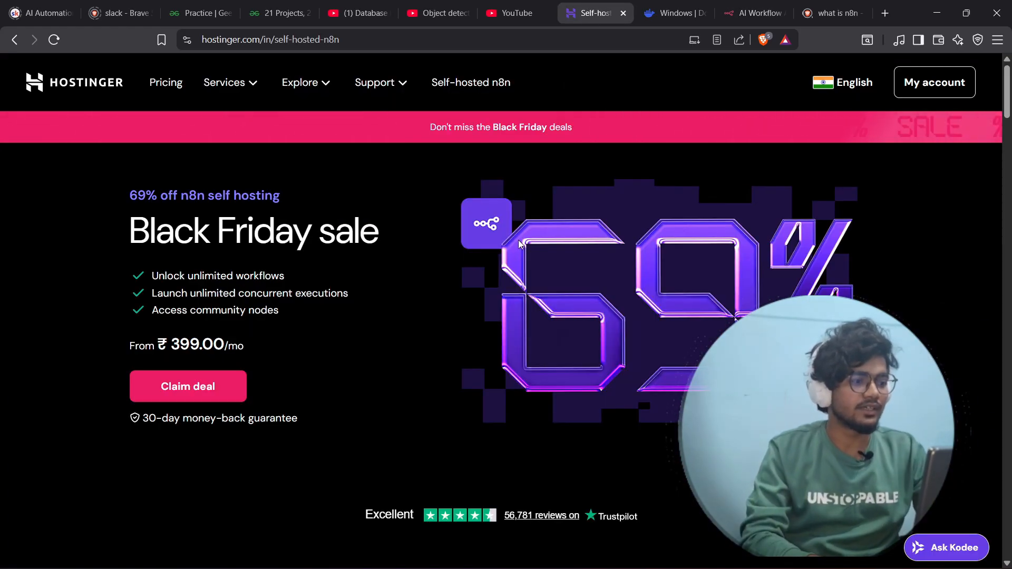
{"action": "scroll", "coordinate": [519, 244], "scroll_direction": "down", "scroll_amount": 5}
{"action": "scroll", "coordinate": [519, 244], "scroll_direction": "up", "scroll_amount": 5}
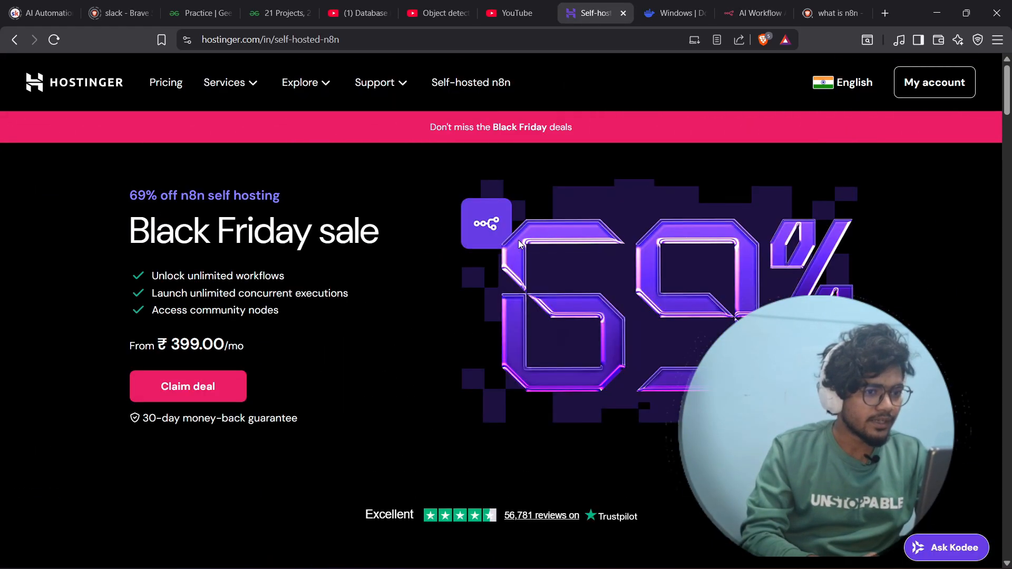
{"action": "scroll", "coordinate": [519, 243], "scroll_direction": "down", "scroll_amount": 2}
{"action": "scroll", "coordinate": [519, 242], "scroll_direction": "down", "scroll_amount": 6}
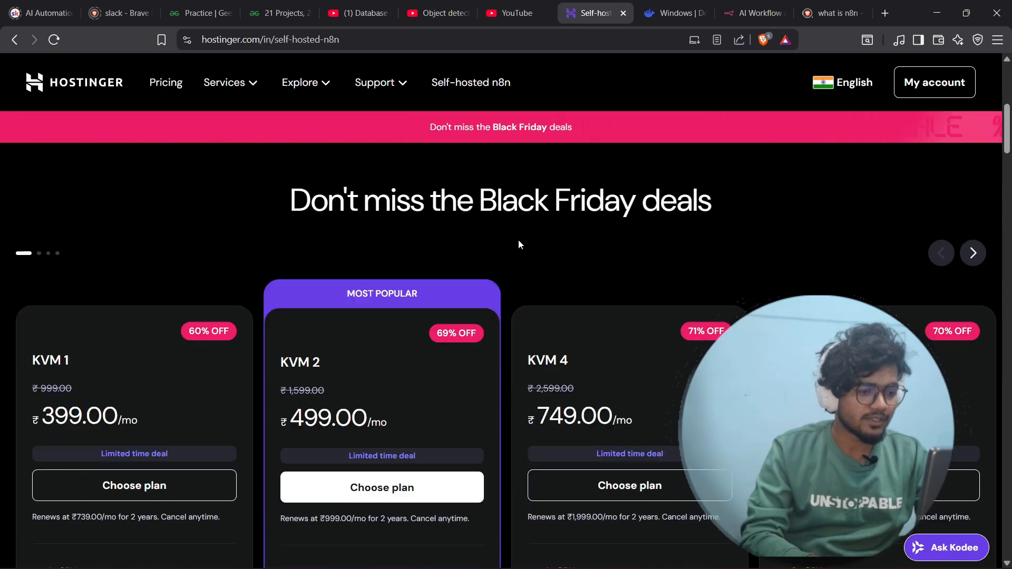
{"action": "scroll", "coordinate": [517, 239], "scroll_direction": "down", "scroll_amount": 1}
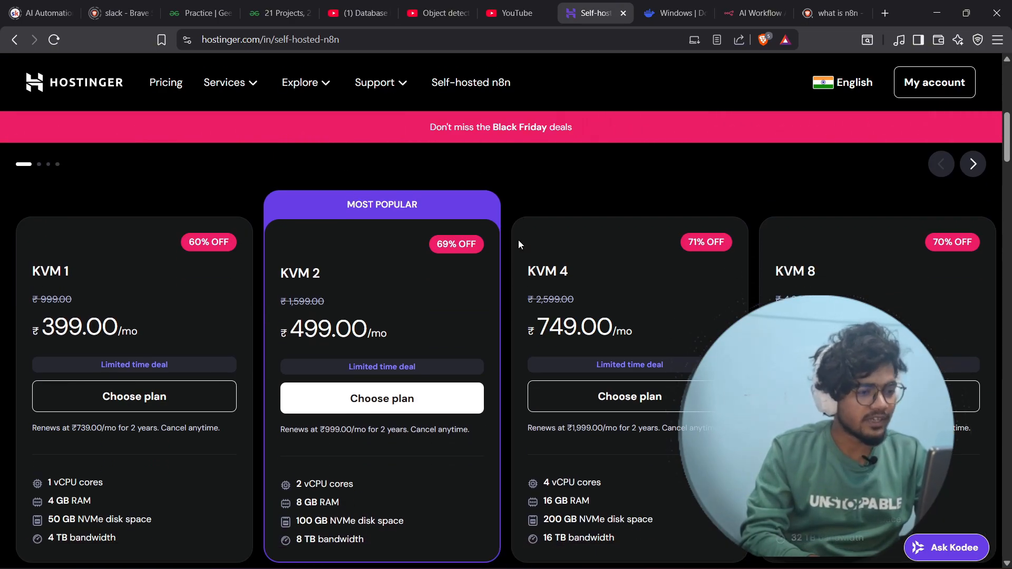
{"action": "scroll", "coordinate": [305, 260], "scroll_direction": "down", "scroll_amount": 1}
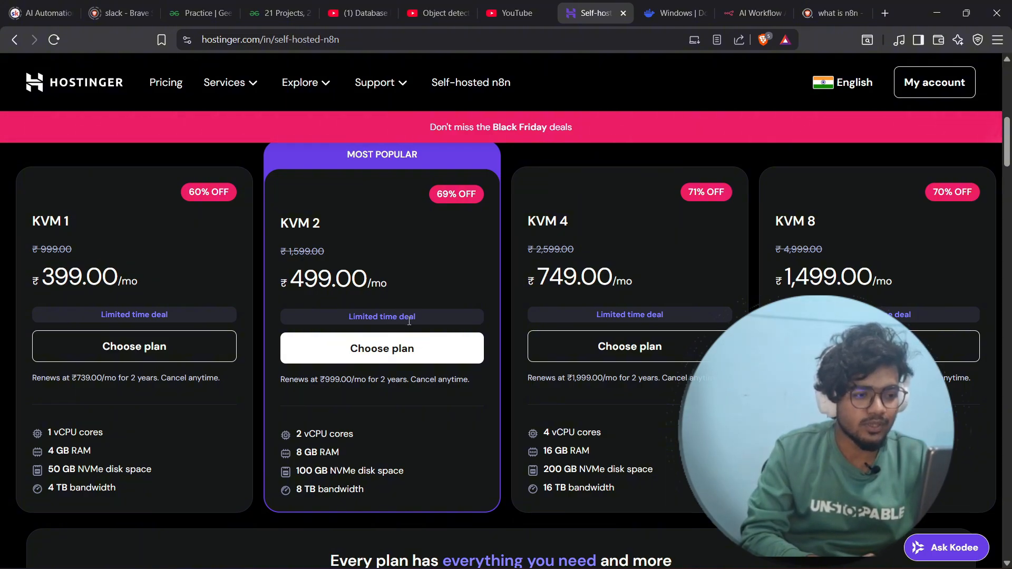
{"action": "scroll", "coordinate": [409, 323], "scroll_direction": "down", "scroll_amount": 1}
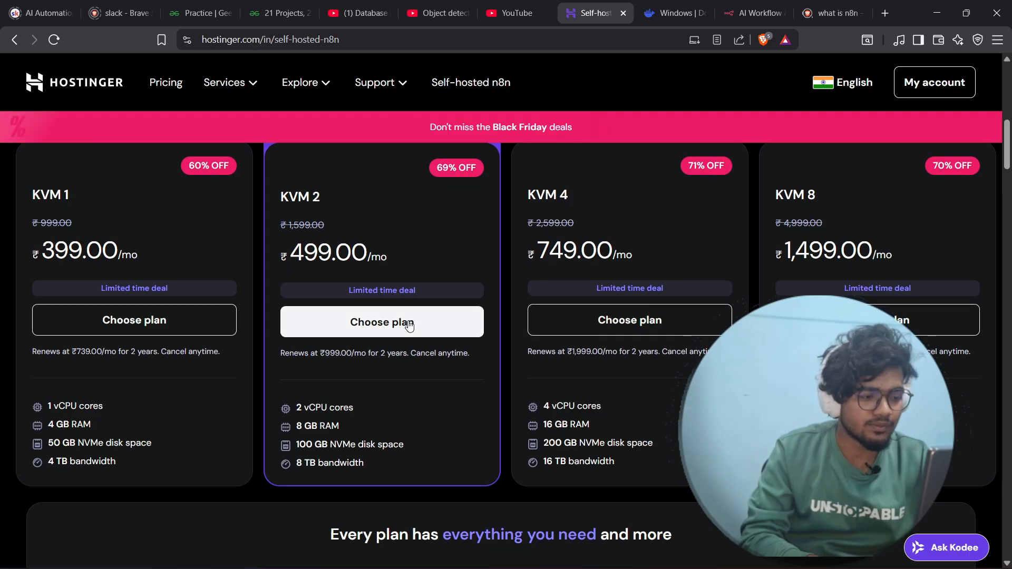
{"action": "scroll", "coordinate": [396, 323], "scroll_direction": "down", "scroll_amount": 1}
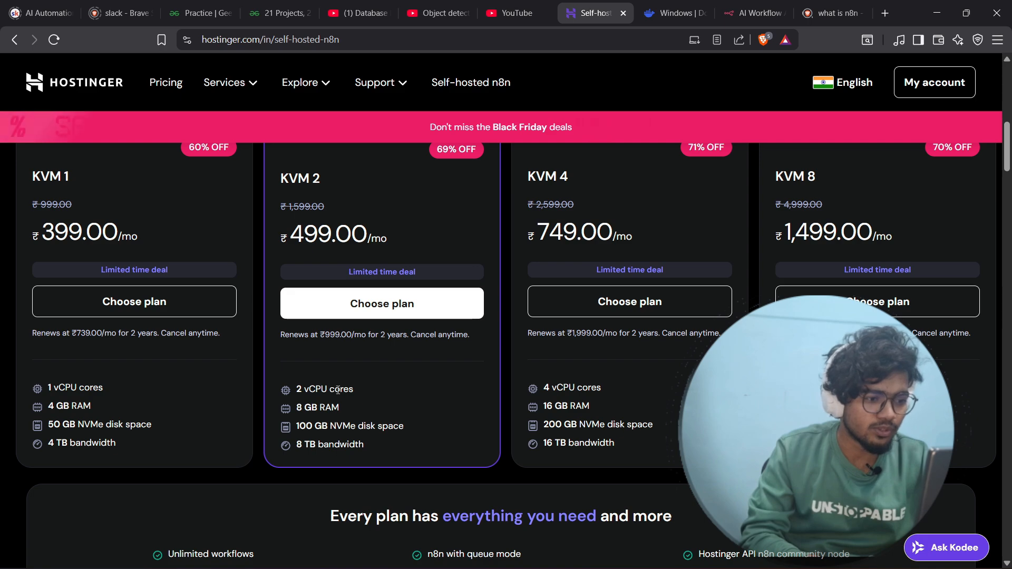
{"action": "scroll", "coordinate": [194, 410], "scroll_direction": "up", "scroll_amount": 2}
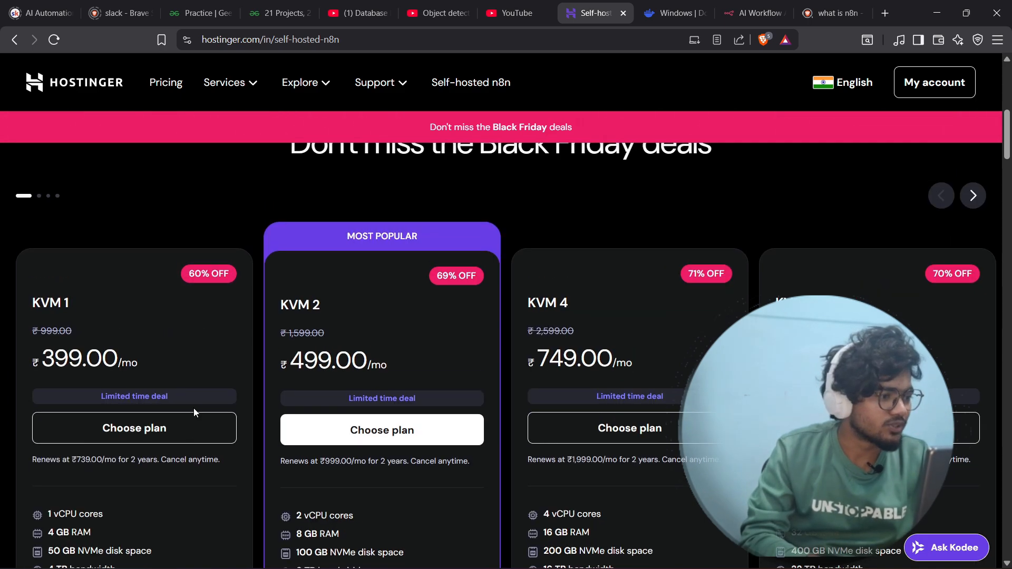
{"action": "scroll", "coordinate": [194, 411], "scroll_direction": "down", "scroll_amount": 1}
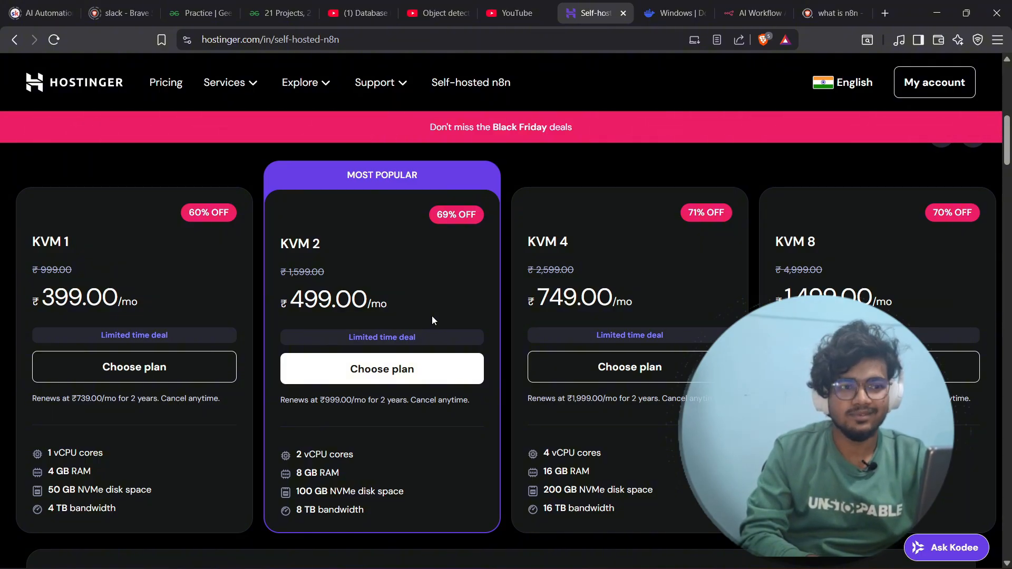
{"action": "scroll", "coordinate": [432, 317], "scroll_direction": "up", "scroll_amount": 3}
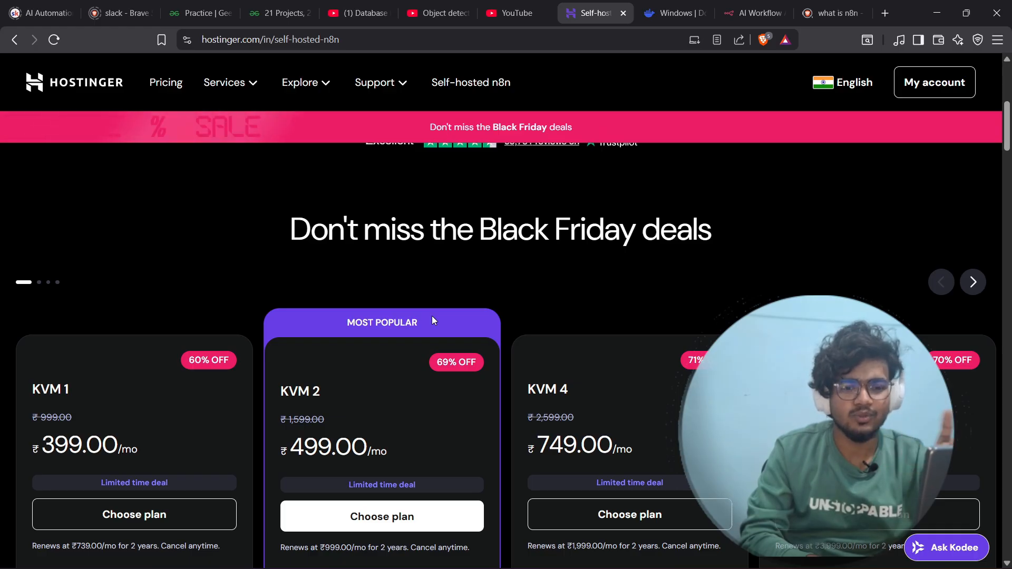
{"action": "scroll", "coordinate": [432, 318], "scroll_direction": "up", "scroll_amount": 1}
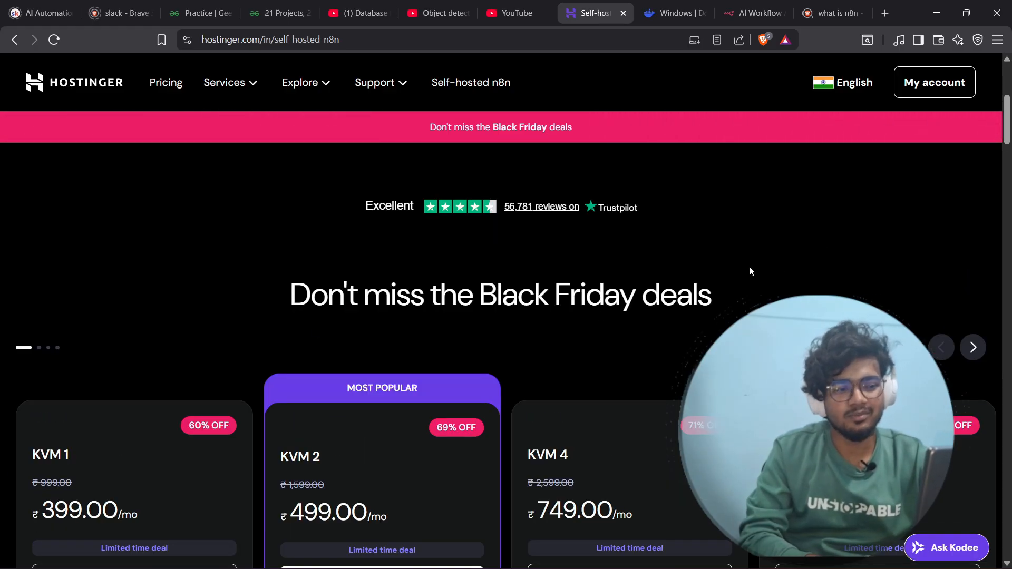
{"action": "scroll", "coordinate": [633, 301], "scroll_direction": "up", "scroll_amount": 5}
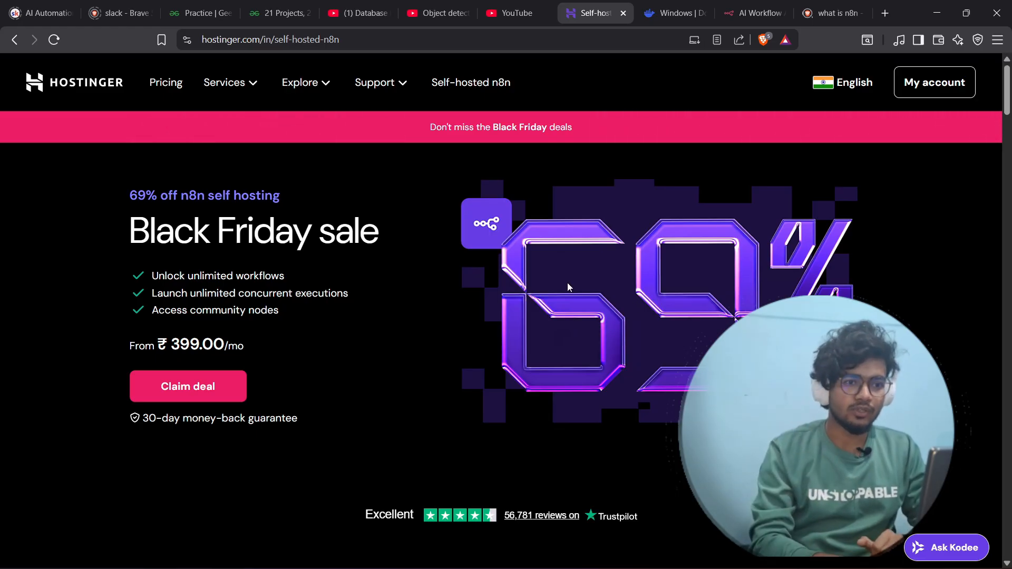
Step: Open the Docker Desktop install guide for Windows, switch to Docker Desktop and search it for n8n
{"action": "left_click", "coordinate": [672, 14]}
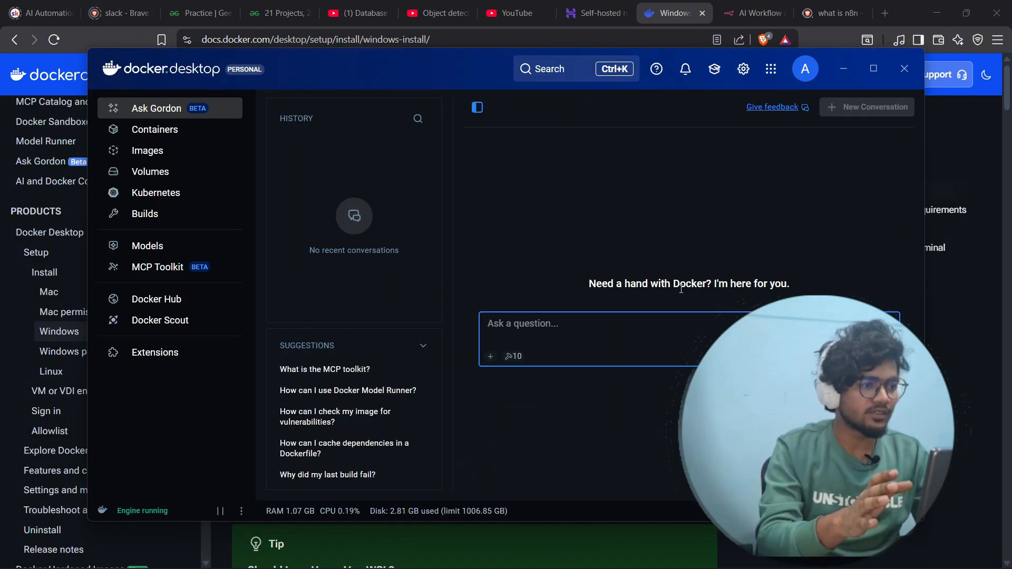
{"action": "left_click", "coordinate": [139, 133]}
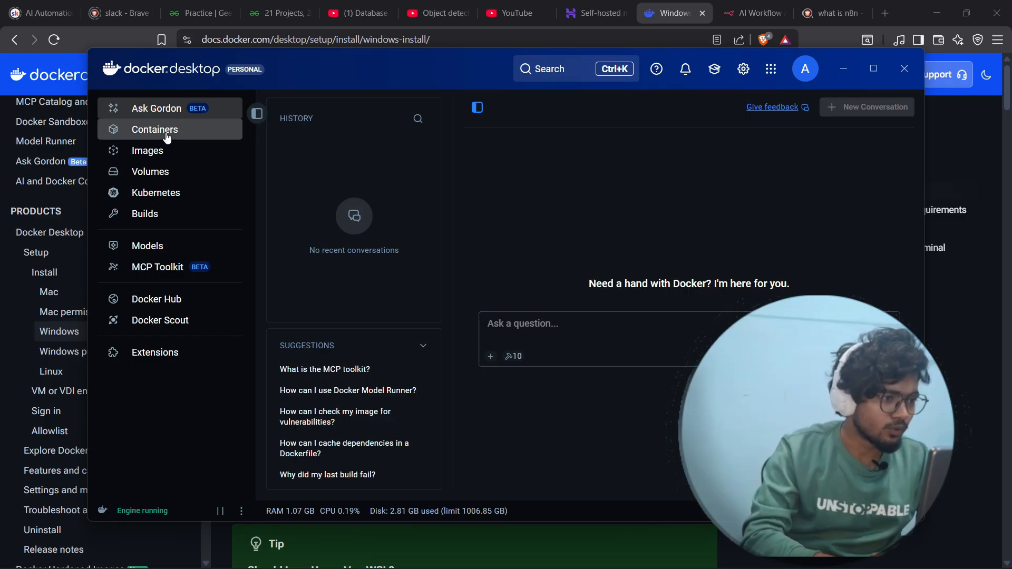
{"action": "left_click", "coordinate": [563, 67]}
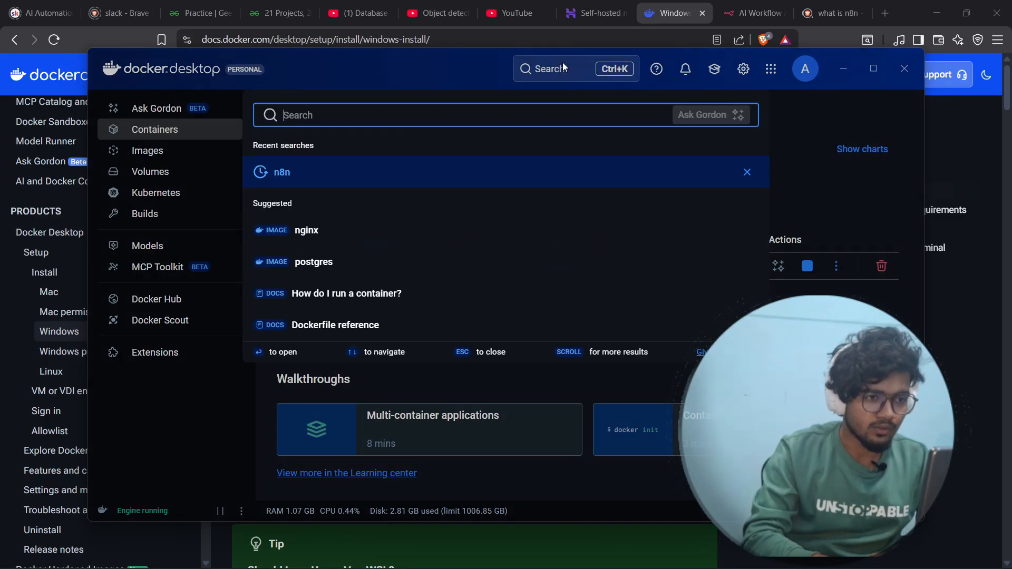
{"action": "type", "text": "n8n"}
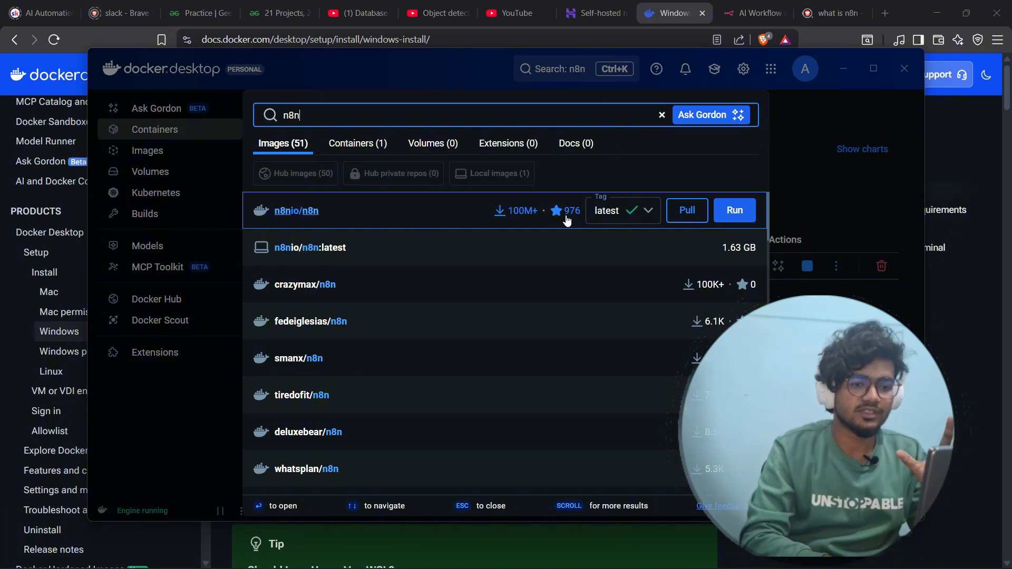
{"action": "left_click", "coordinate": [786, 166]}
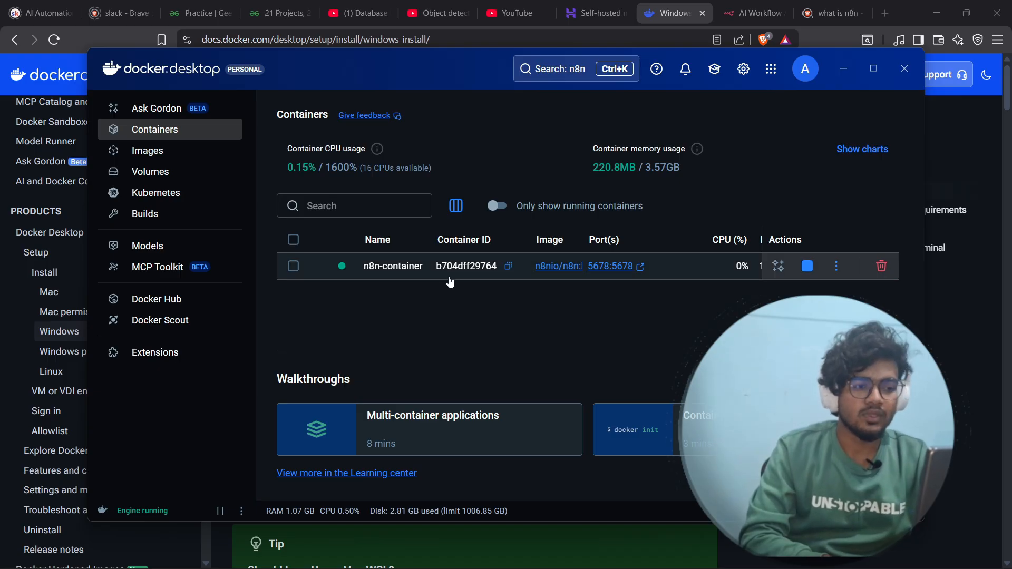
Step: Stop and start n8n-container again, and open its n8n editor at localhost:5678
{"action": "left_click", "coordinate": [394, 273]}
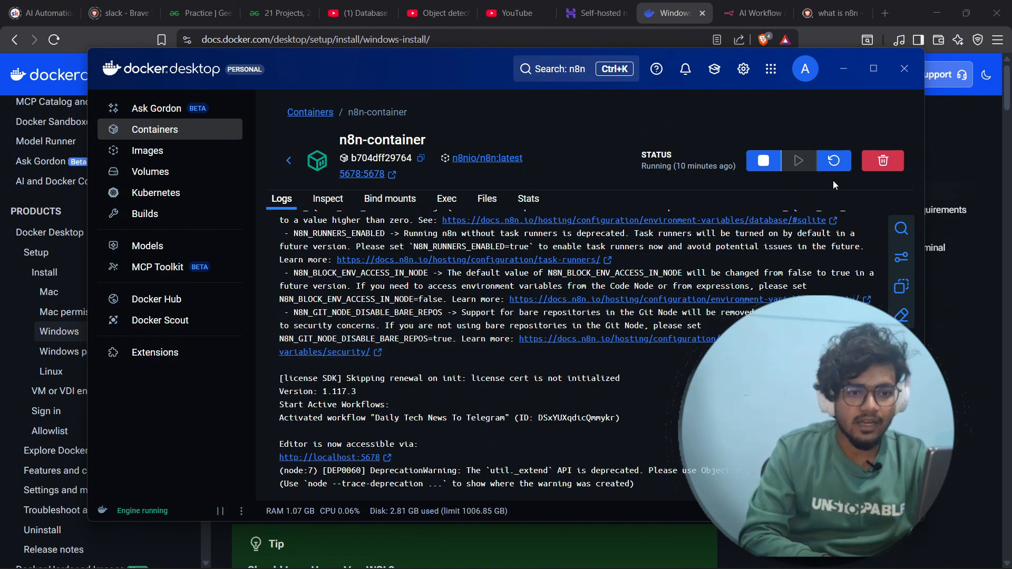
{"action": "left_click", "coordinate": [760, 164]}
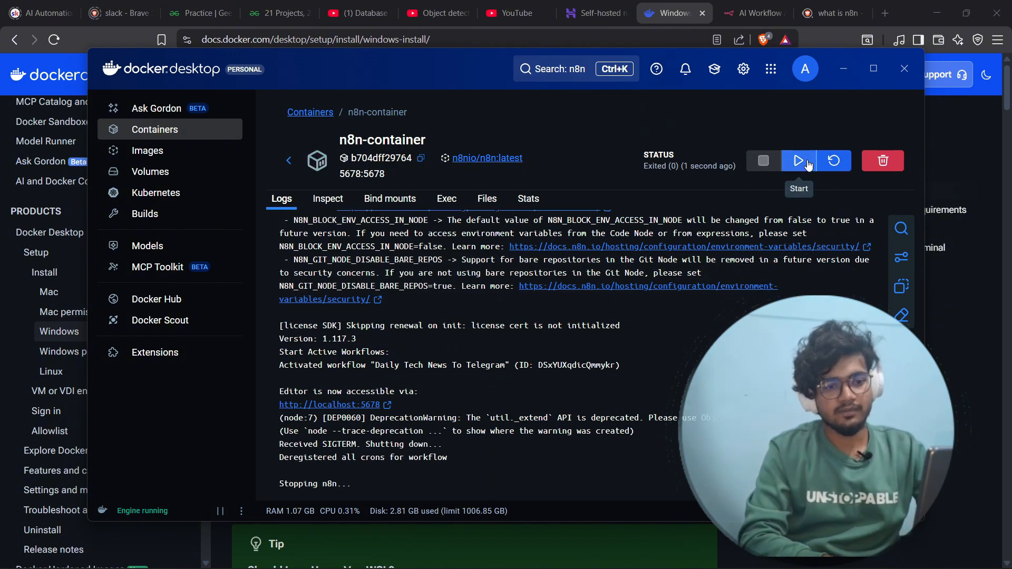
{"action": "left_click", "coordinate": [808, 165]}
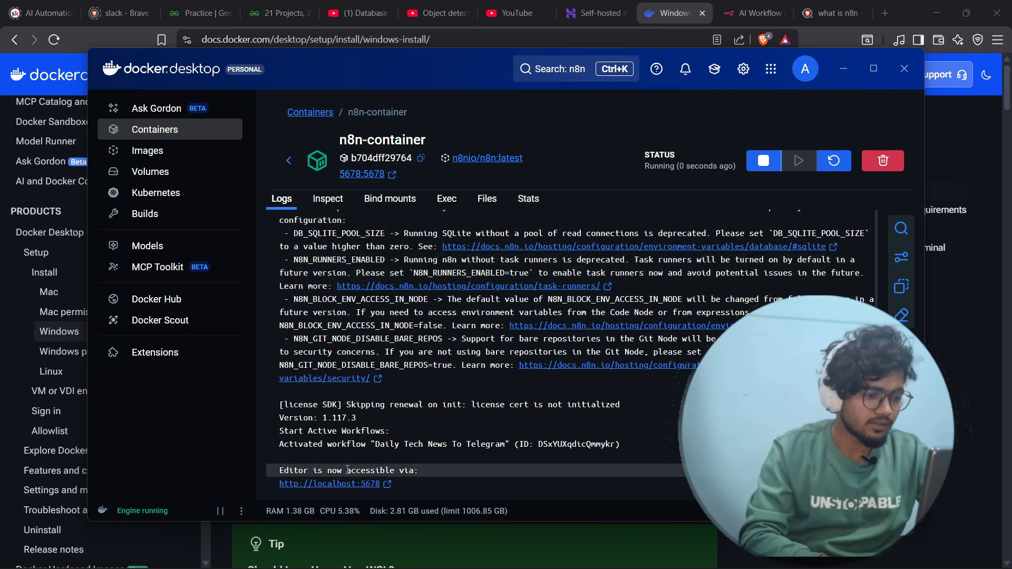
{"action": "left_click", "coordinate": [335, 484]}
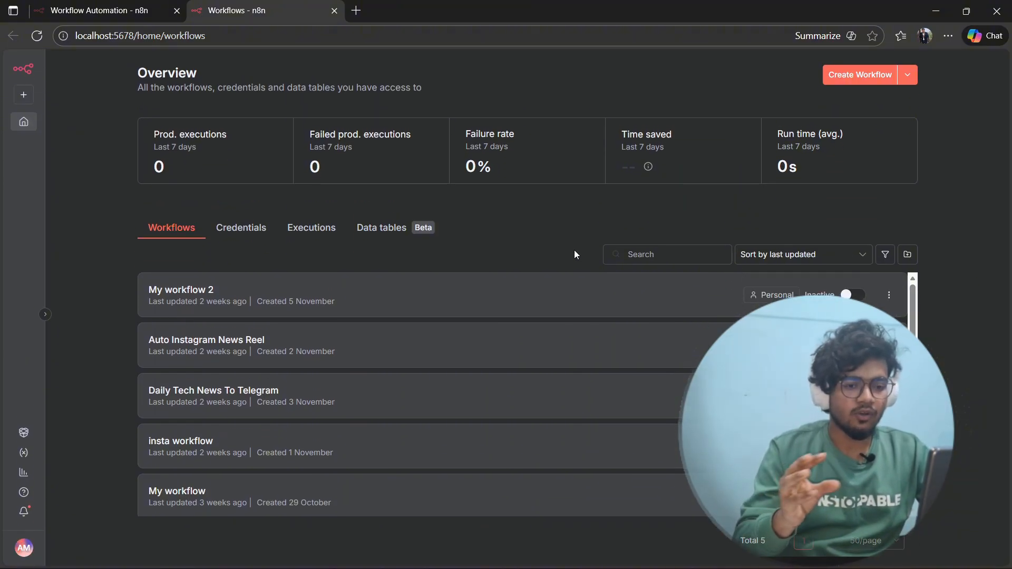
Step: Create a new workflow with a chat message trigger as its first step, keeping the trigger's default parameters
{"action": "left_click", "coordinate": [861, 69]}
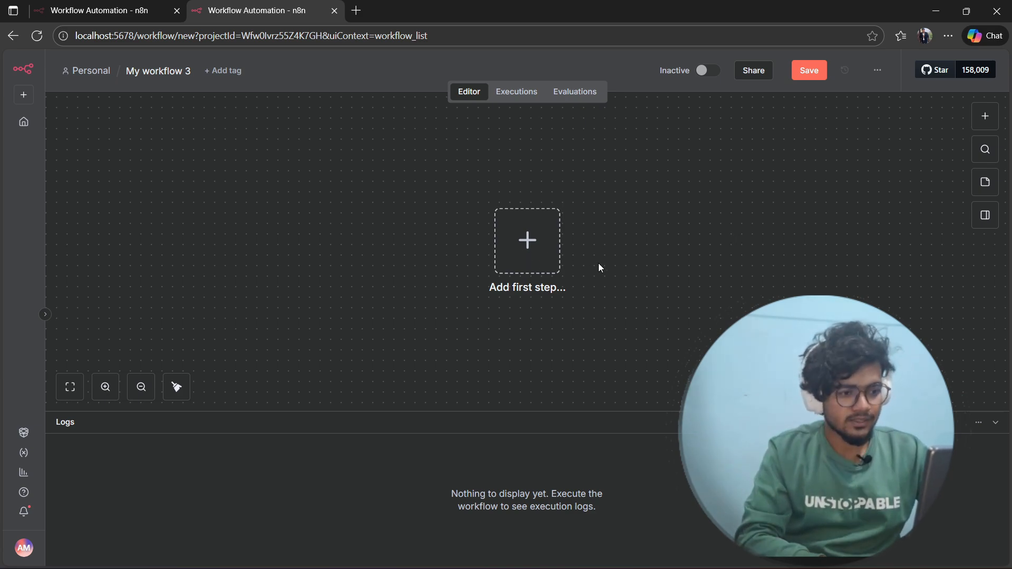
{"action": "left_click", "coordinate": [542, 252]}
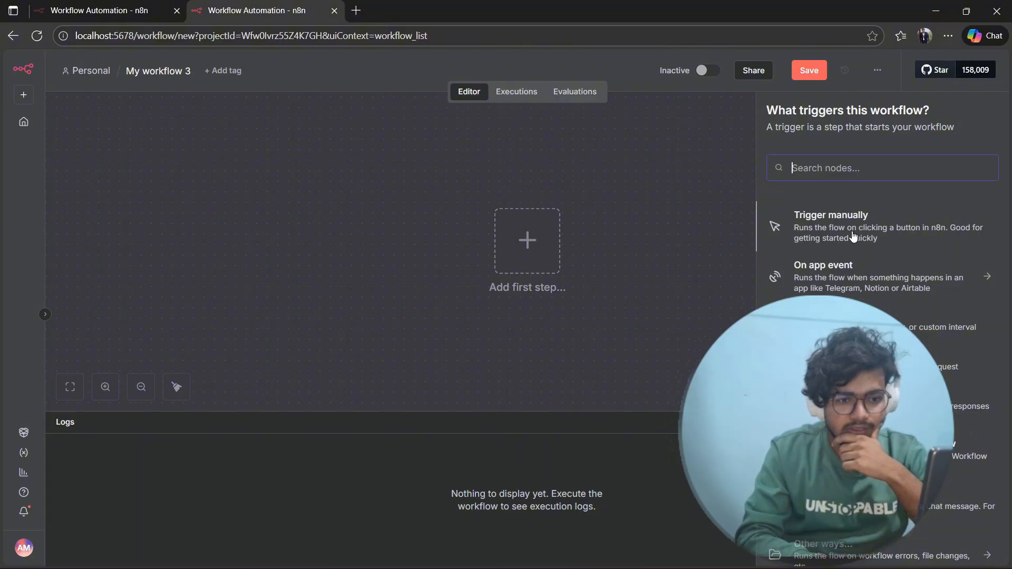
{"action": "scroll", "coordinate": [840, 228], "scroll_direction": "down", "scroll_amount": 1}
{"action": "scroll", "coordinate": [839, 227], "scroll_direction": "up", "scroll_amount": 1}
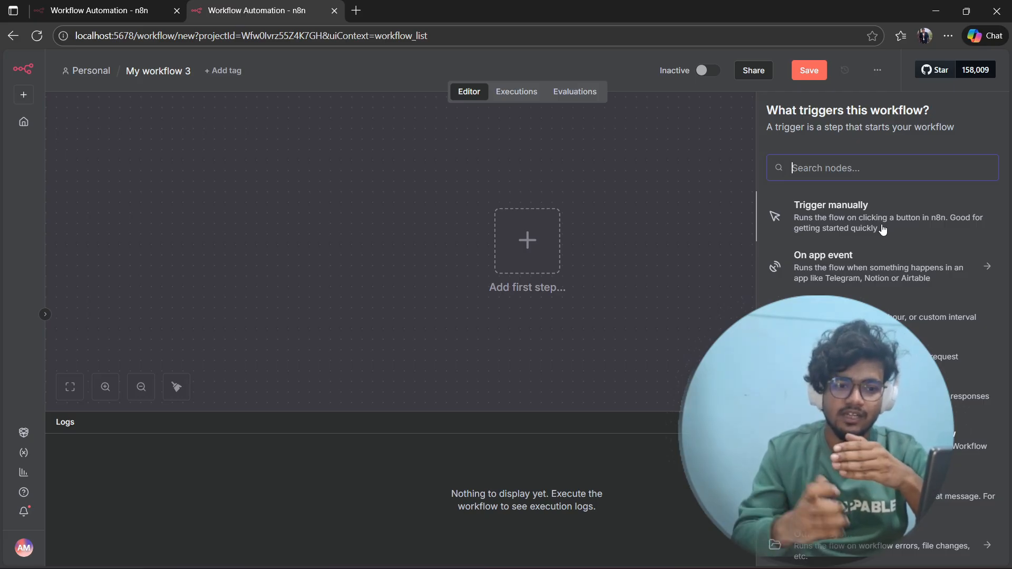
{"action": "scroll", "coordinate": [873, 258], "scroll_direction": "down", "scroll_amount": 1}
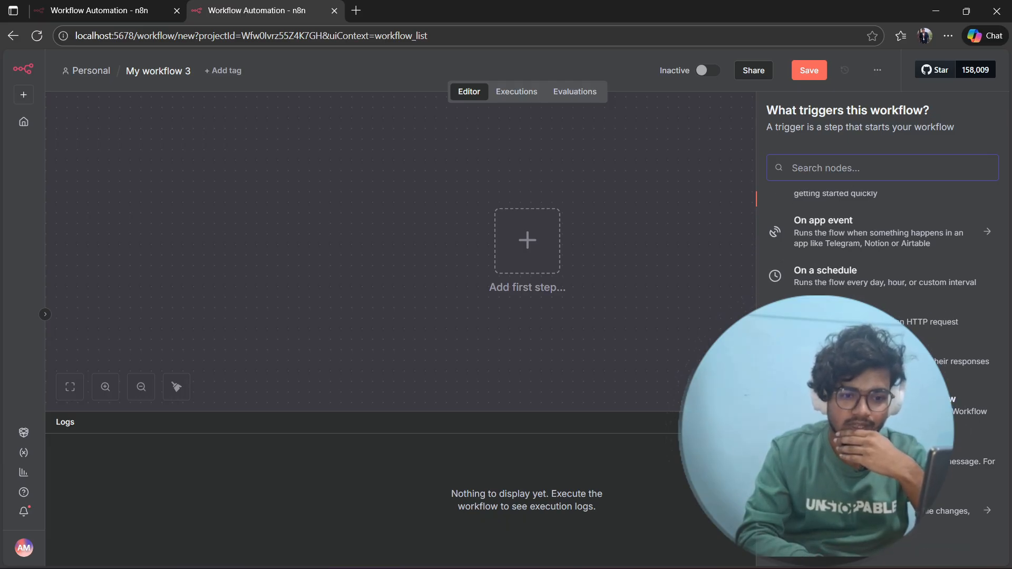
{"action": "scroll", "coordinate": [844, 224], "scroll_direction": "up", "scroll_amount": 1}
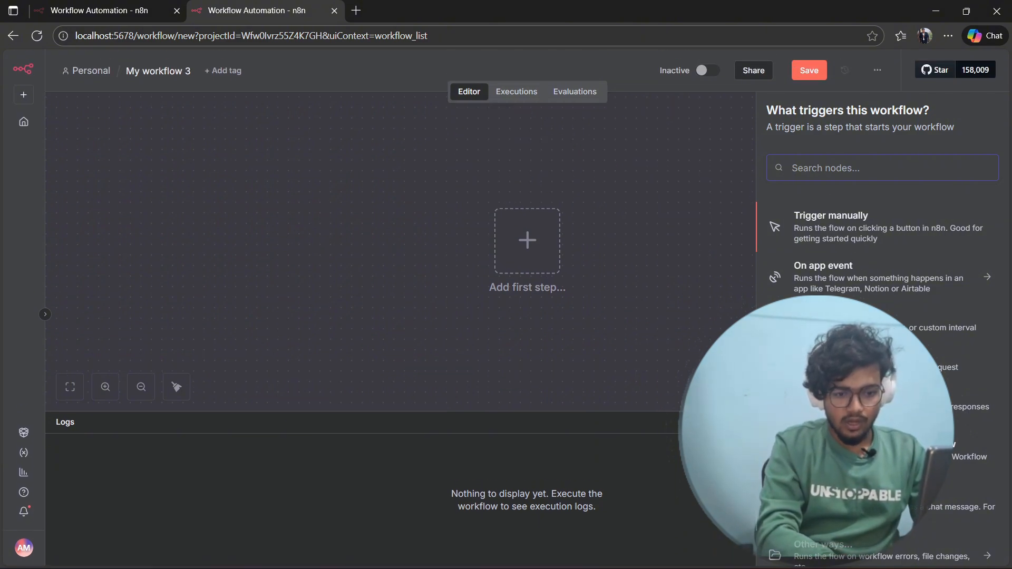
{"action": "left_click", "coordinate": [864, 505]}
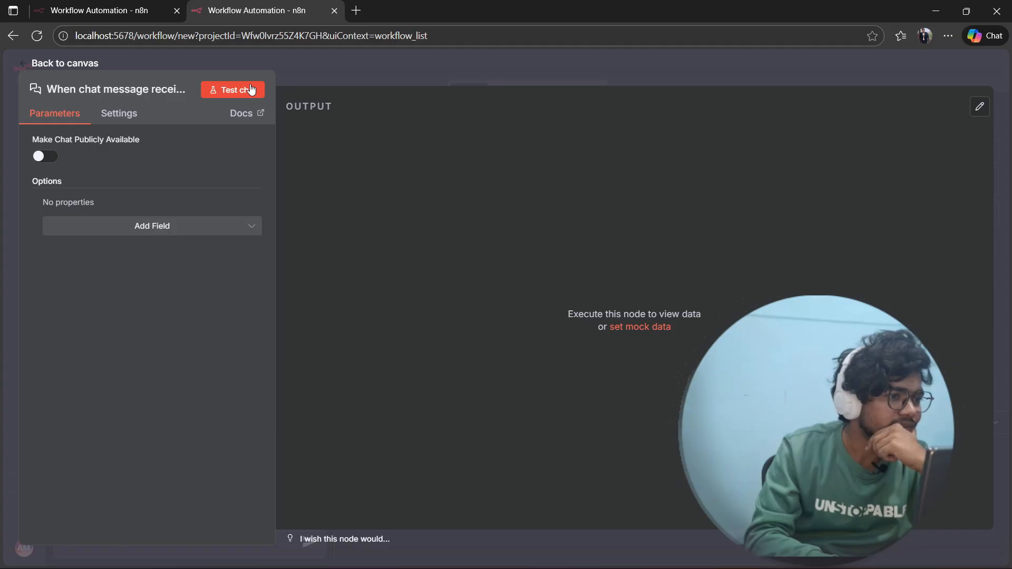
{"action": "left_click", "coordinate": [61, 66]}
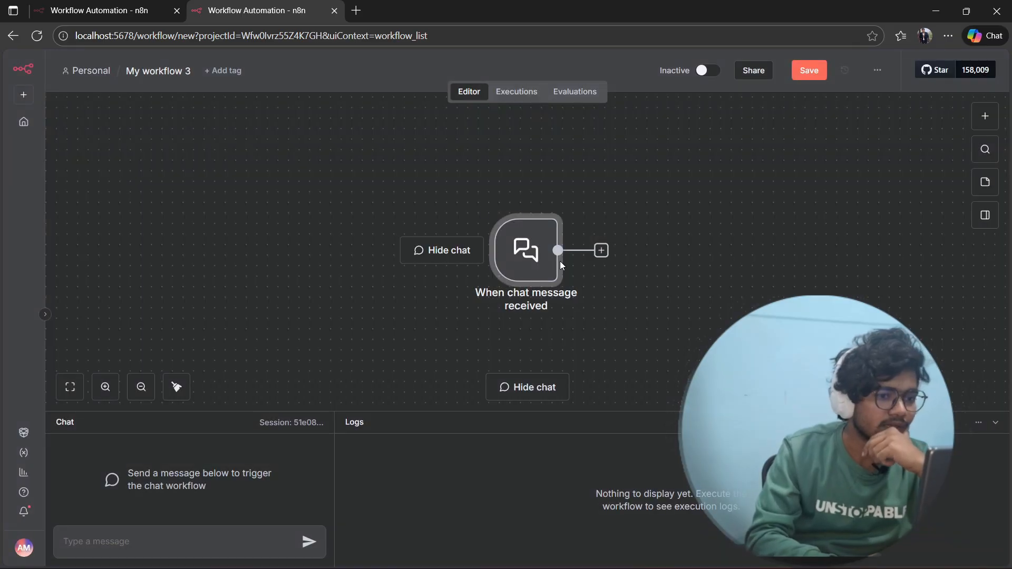
Step: Add an AI Agent node after the chat message trigger, keeping the connected chat trigger as its prompt source
{"action": "left_click_drag", "start_coordinate": [514, 258], "coordinate": [459, 236]}
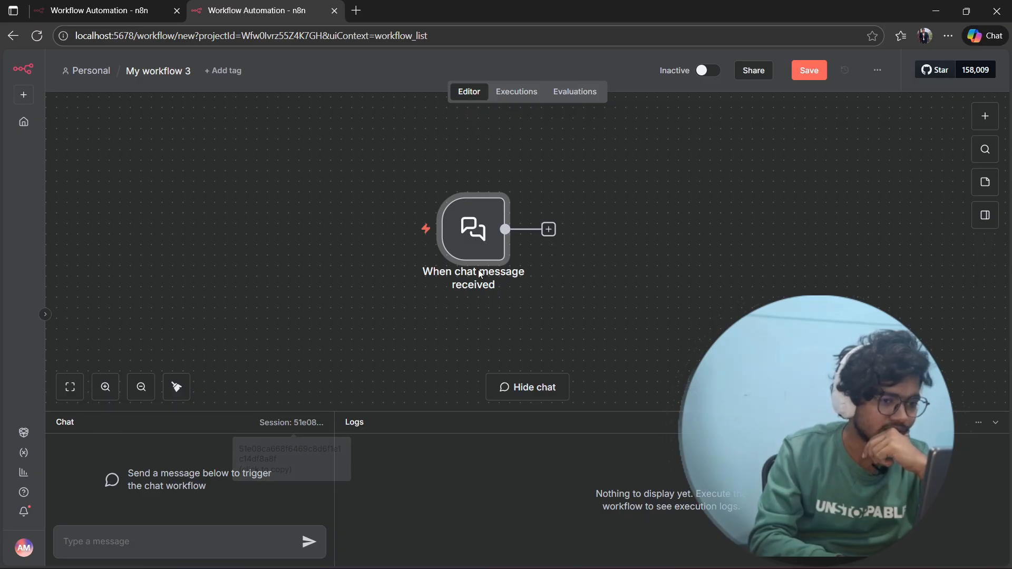
{"action": "left_click", "coordinate": [549, 229]}
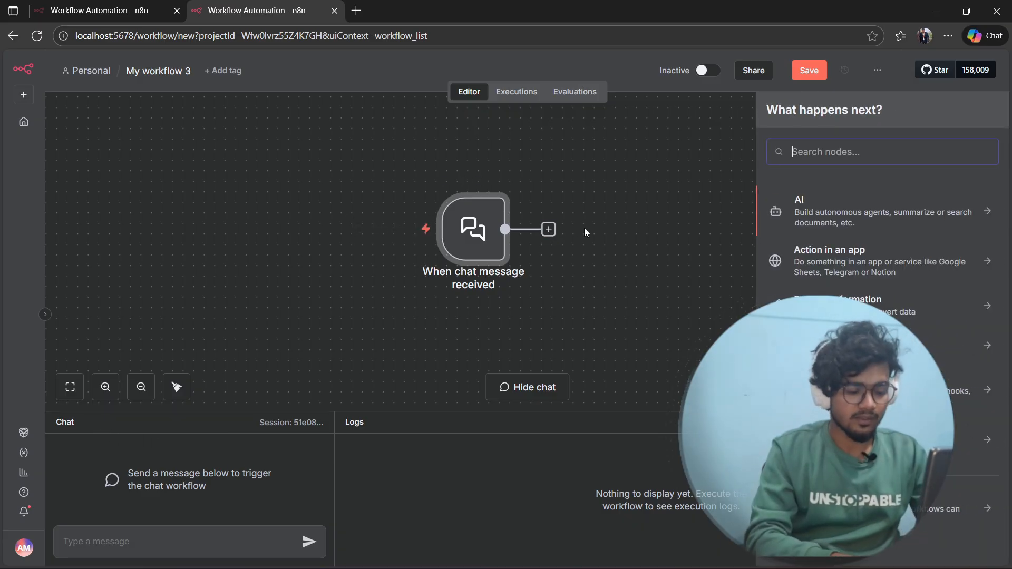
{"action": "type", "text": "ai"}
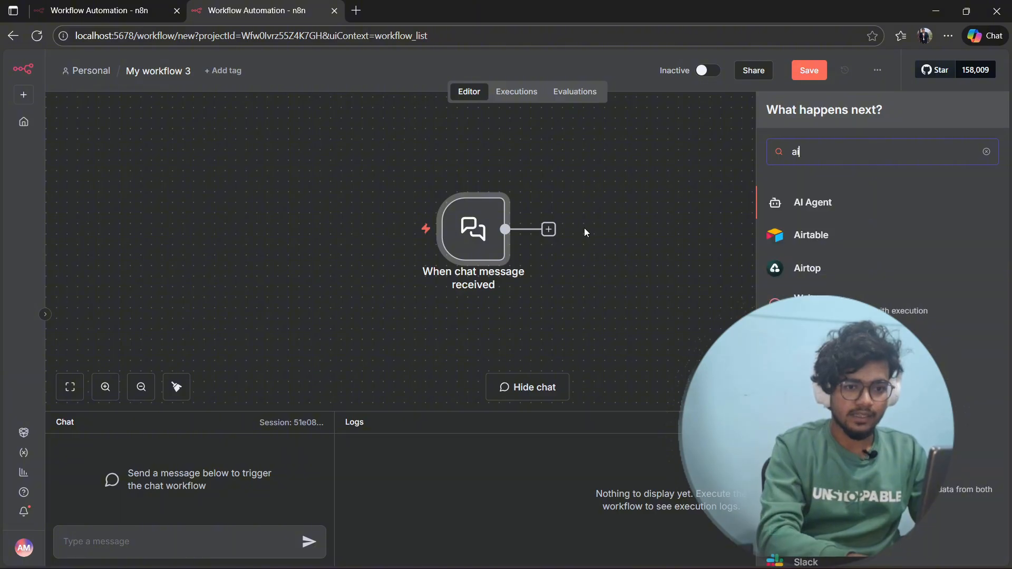
{"action": "left_click", "coordinate": [798, 201]}
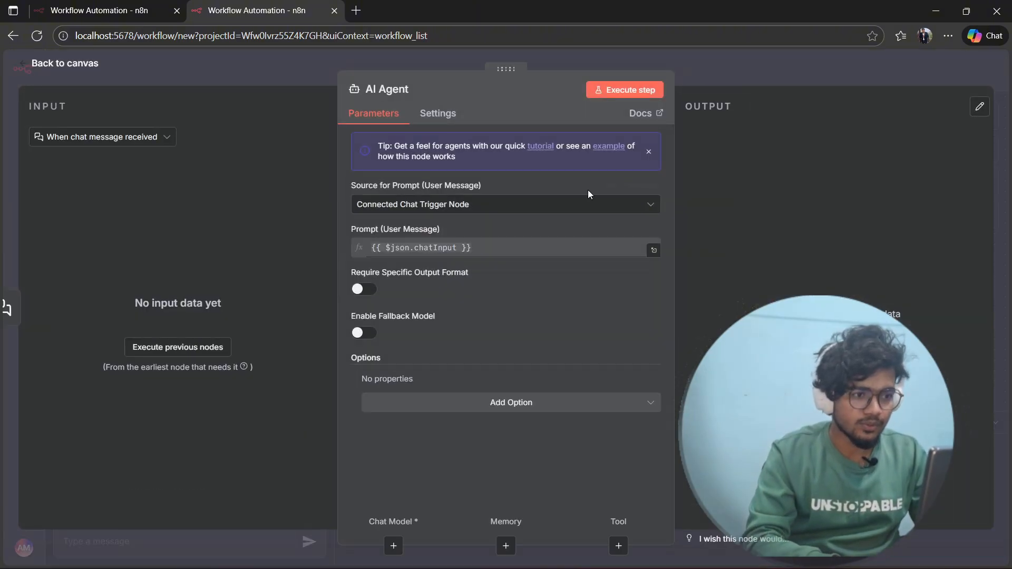
{"action": "left_click", "coordinate": [34, 64]}
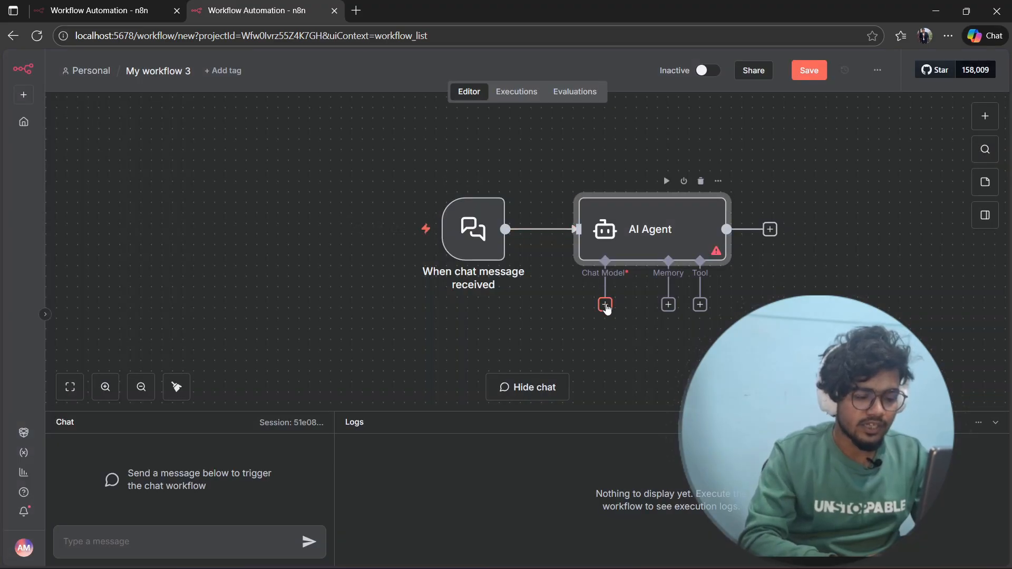
Step: Attach a Google Gemini Chat Model to the AI Agent with the existing Gemini(PaLM) credential and models/gemini-2.5-flash, and reposition the nodes
{"action": "left_click", "coordinate": [605, 305]}
{"action": "type", "text": "gemi"}
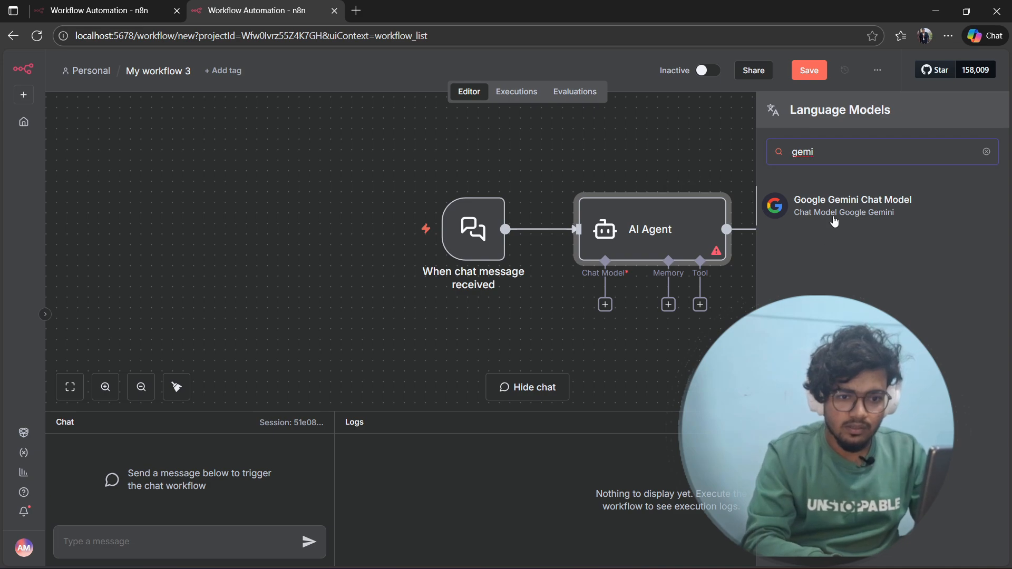
{"action": "left_click", "coordinate": [834, 216]}
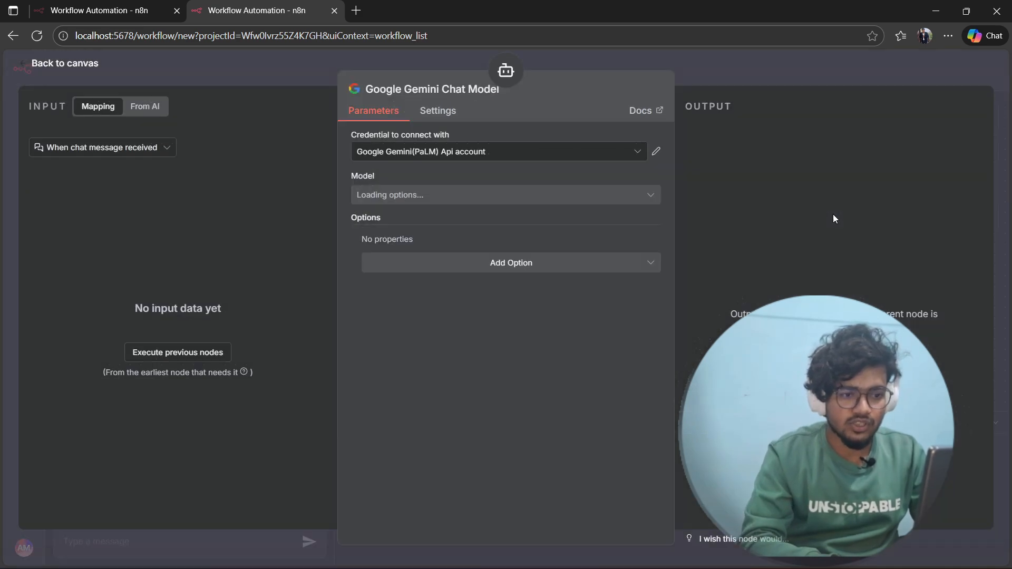
{"action": "left_click", "coordinate": [543, 158]}
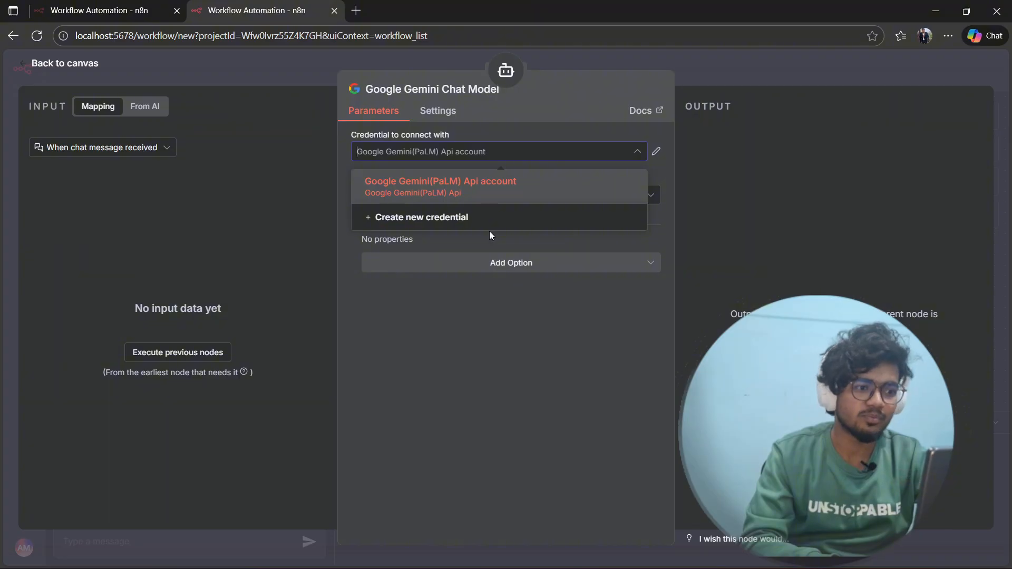
{"action": "left_click", "coordinate": [496, 319]}
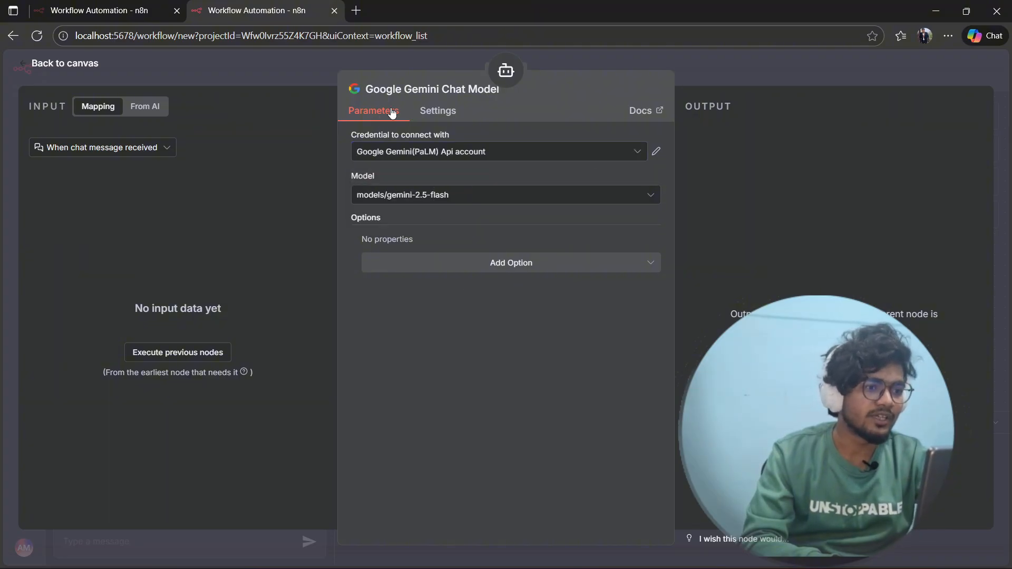
{"action": "left_click", "coordinate": [28, 63]}
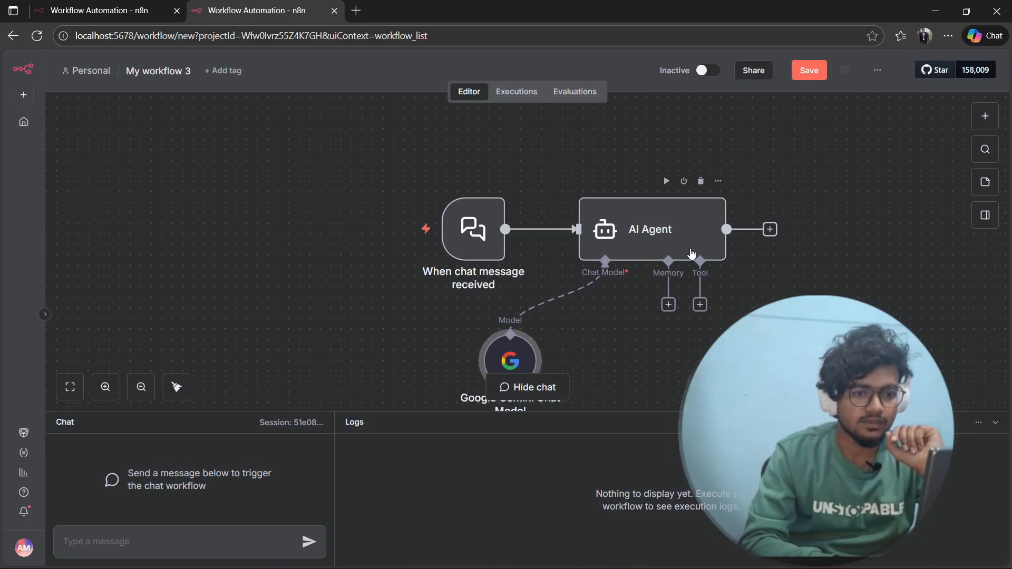
{"action": "left_click_drag", "start_coordinate": [473, 228], "coordinate": [452, 218]}
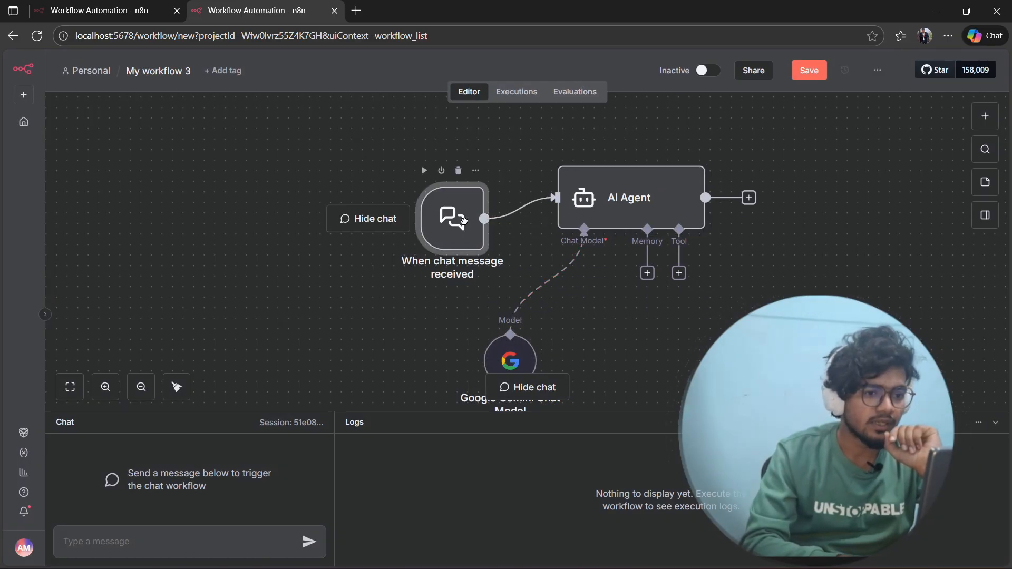
{"action": "left_click_drag", "start_coordinate": [510, 358], "coordinate": [521, 338]}
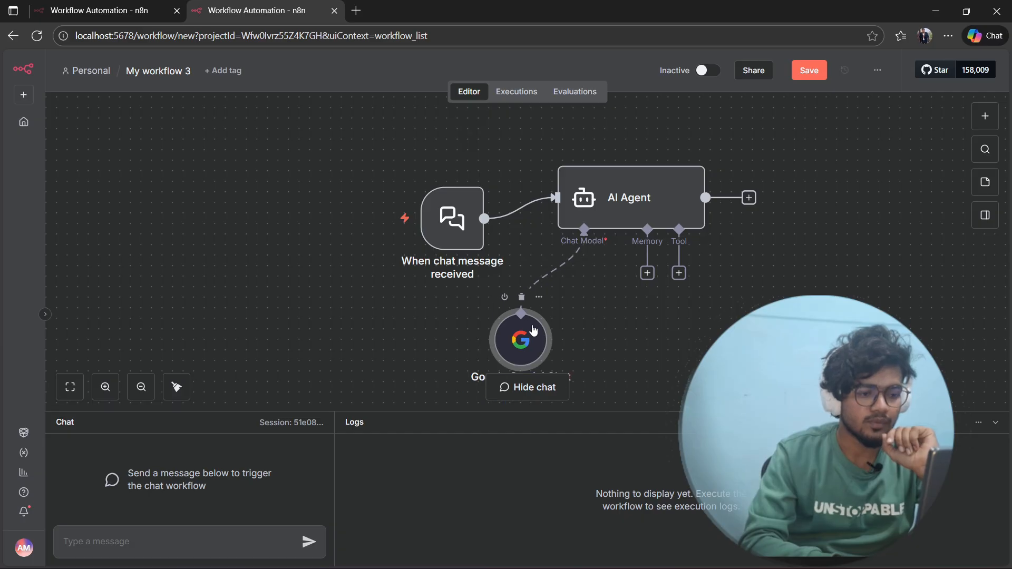
Step: Attach Simple Memory to the AI Agent, keeping the context window length at 5
{"action": "left_click", "coordinate": [647, 274]}
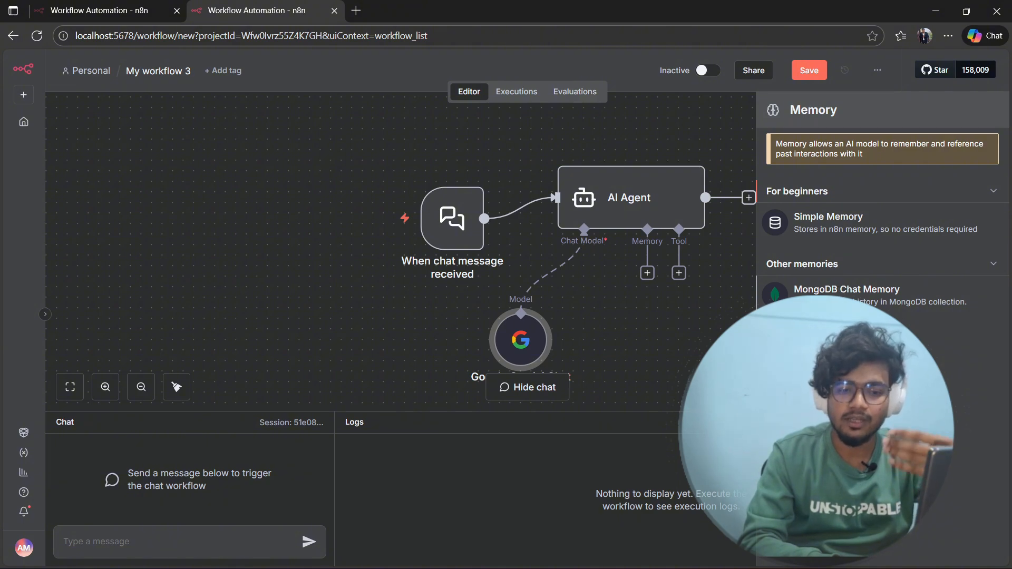
{"action": "left_click", "coordinate": [828, 223]}
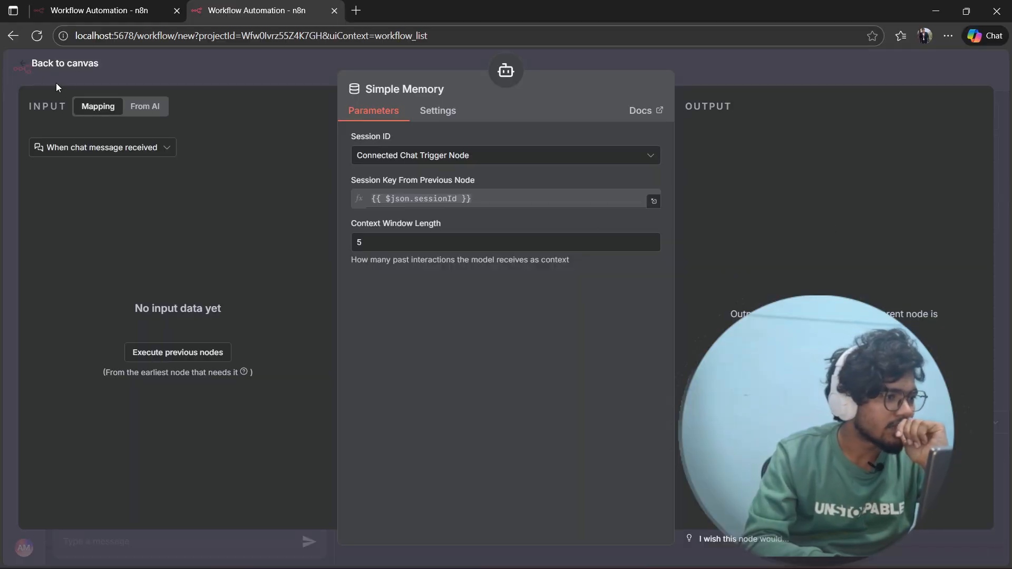
{"action": "left_click", "coordinate": [47, 65]}
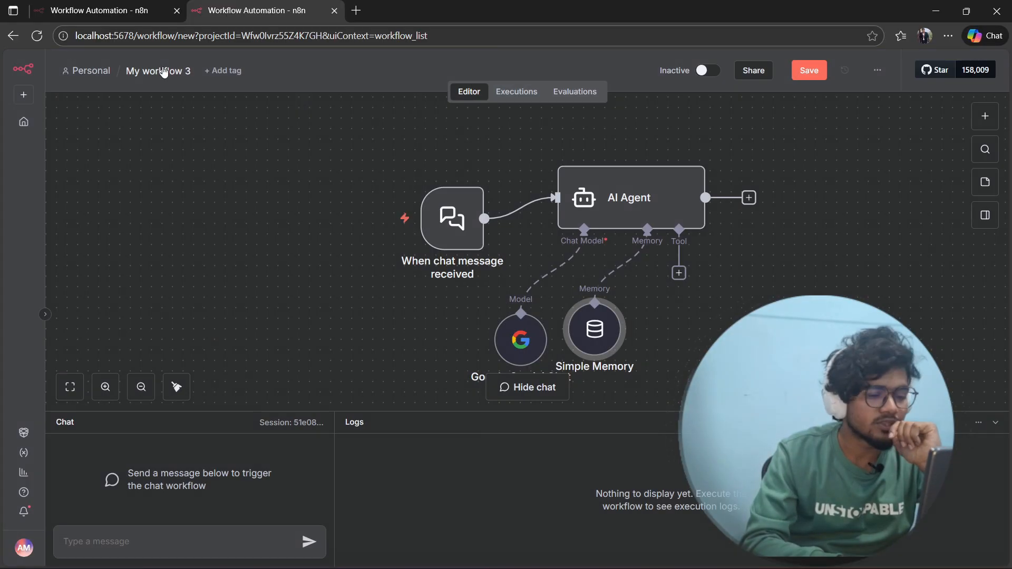
Step: Attach the Calculator tool to the AI Agent's tool connection
{"action": "left_click", "coordinate": [678, 273]}
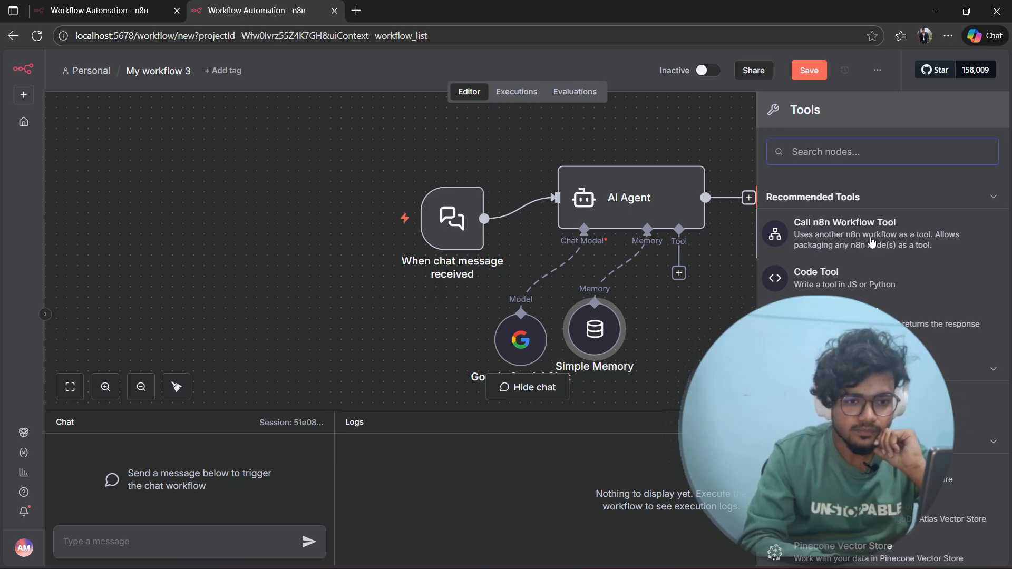
{"action": "type", "text": "ca"}
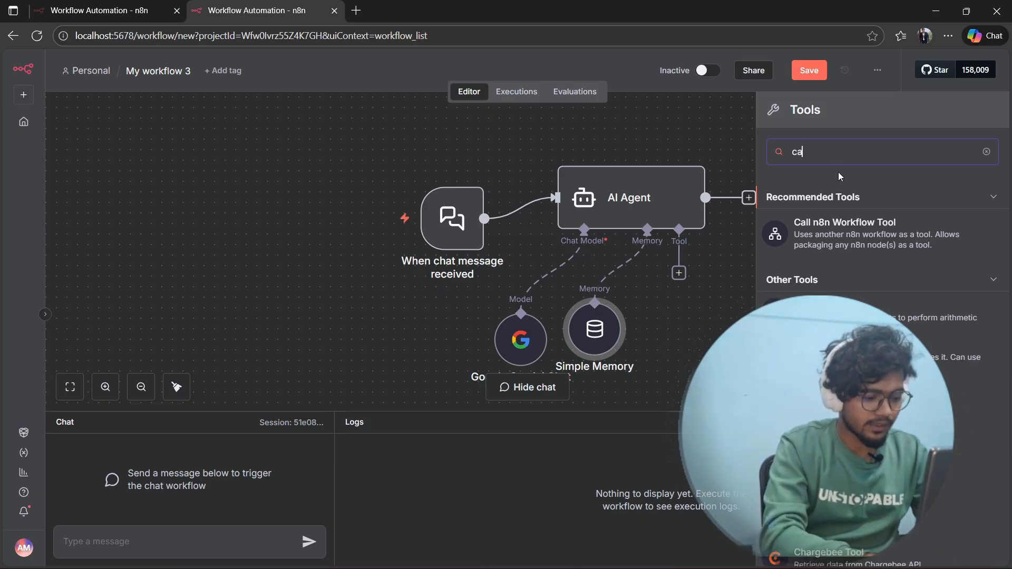
{"action": "type", "text": "l"}
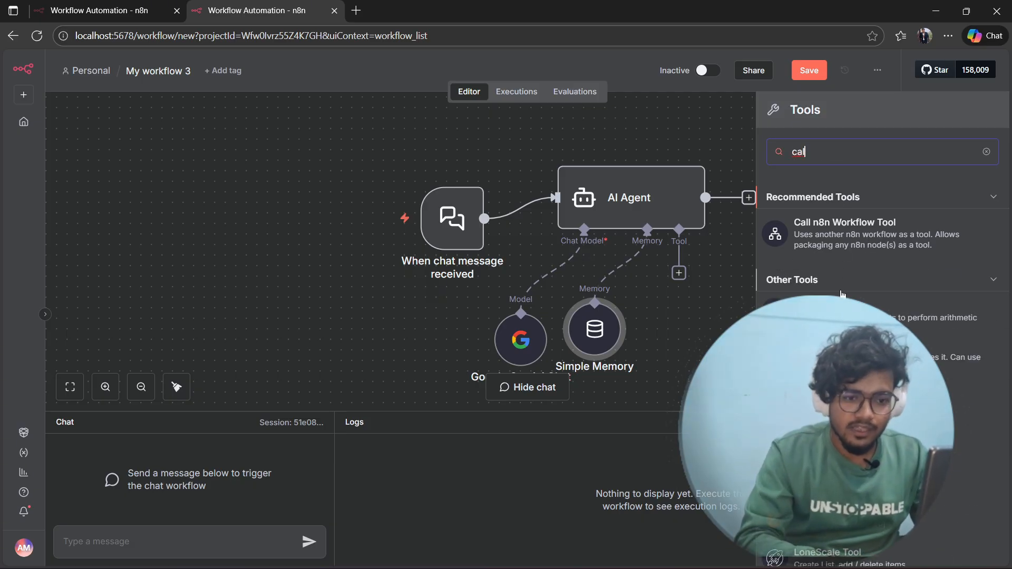
{"action": "left_click", "coordinate": [843, 311]}
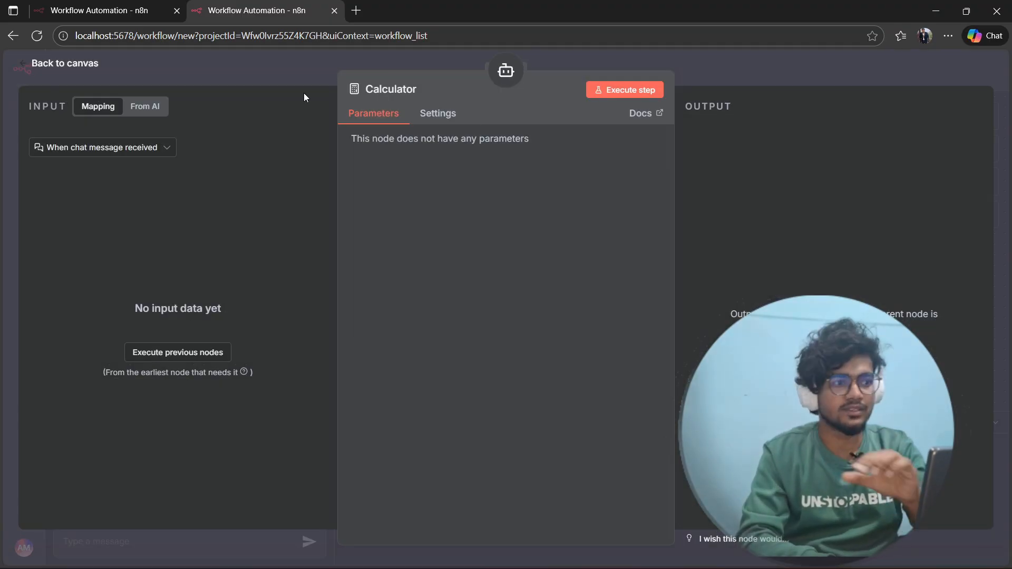
{"action": "left_click", "coordinate": [56, 64]}
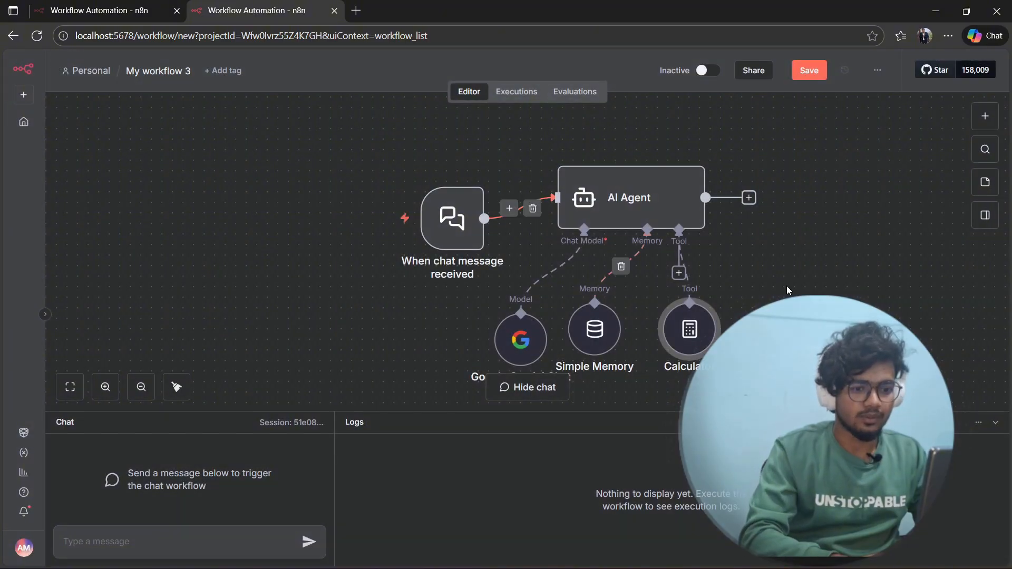
Step: Spread out the Gemini model, Simple Memory and Calculator nodes beneath the AI Agent so they no longer crowd each other
{"action": "left_click_drag", "start_coordinate": [703, 327], "coordinate": [809, 315]}
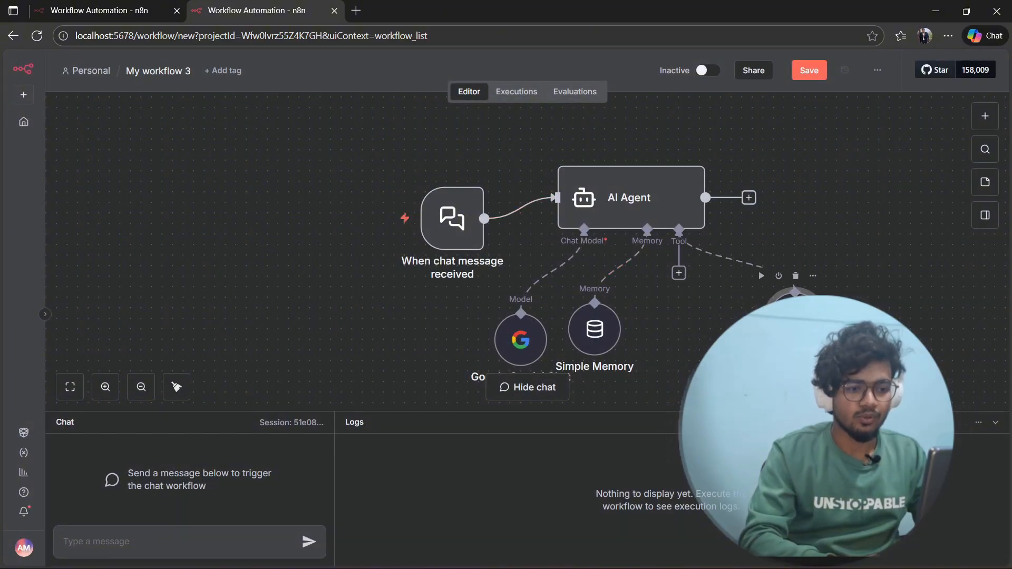
{"action": "left_click_drag", "start_coordinate": [529, 348], "coordinate": [500, 308]}
{"action": "left_click_drag", "start_coordinate": [595, 323], "coordinate": [616, 322]}
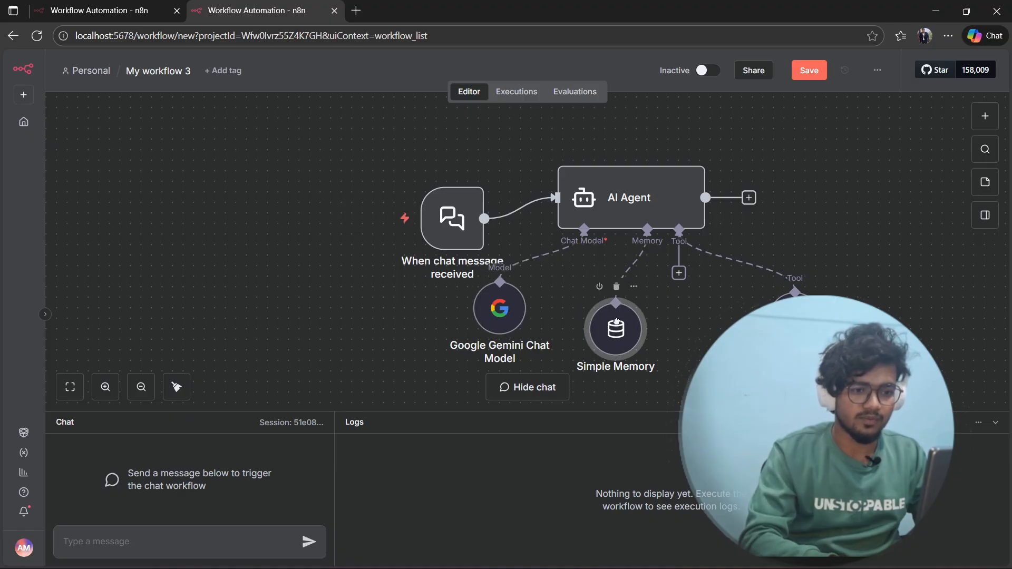
{"action": "left_click_drag", "start_coordinate": [792, 316], "coordinate": [770, 327]}
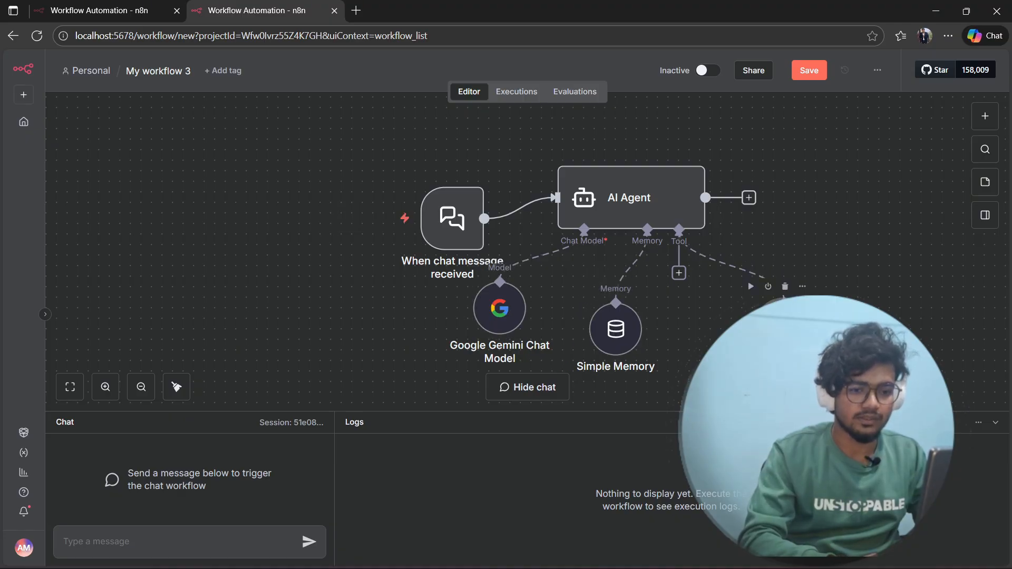
Step: Attach the SerpAPI search tool to the AI Agent as a second tool and check its credential choices
{"action": "left_click", "coordinate": [680, 275]}
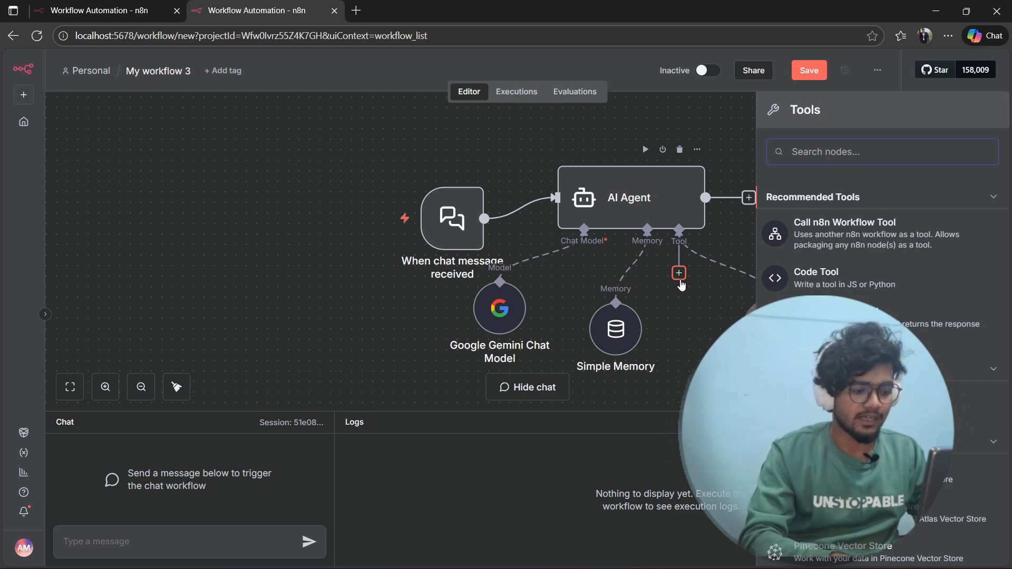
{"action": "type", "text": "se"}
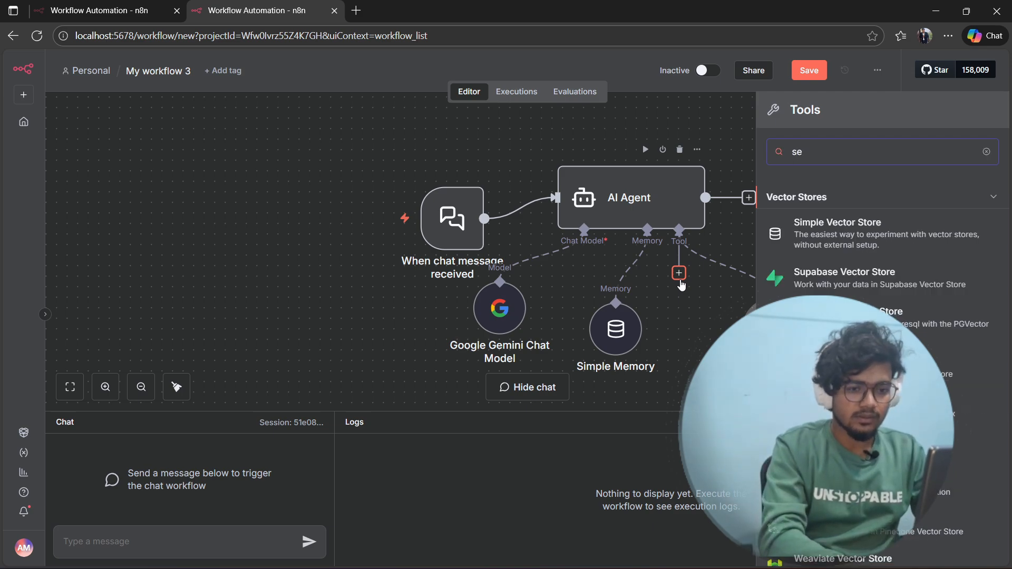
{"action": "type", "text": "p"}
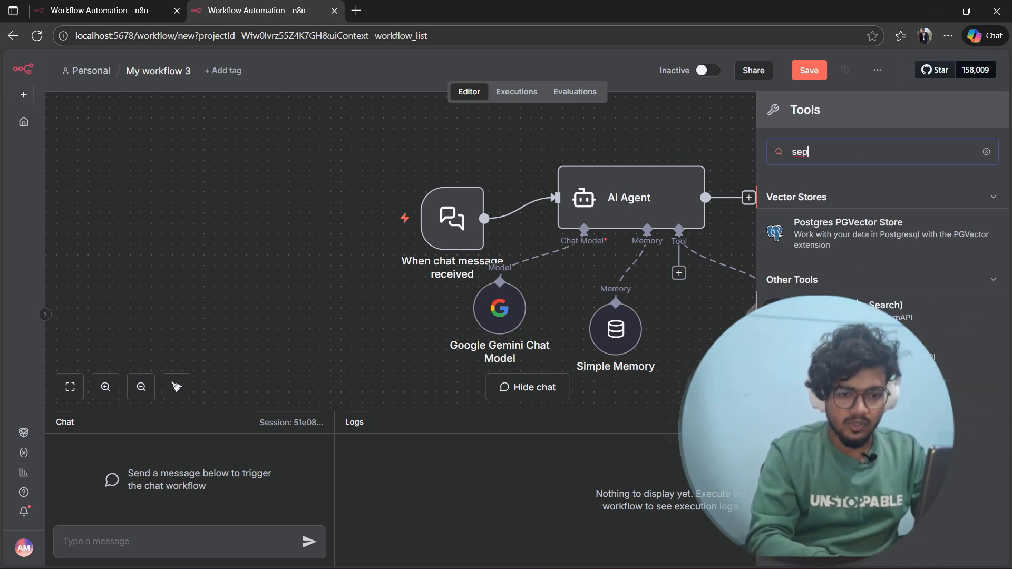
{"action": "left_click", "coordinate": [822, 312]}
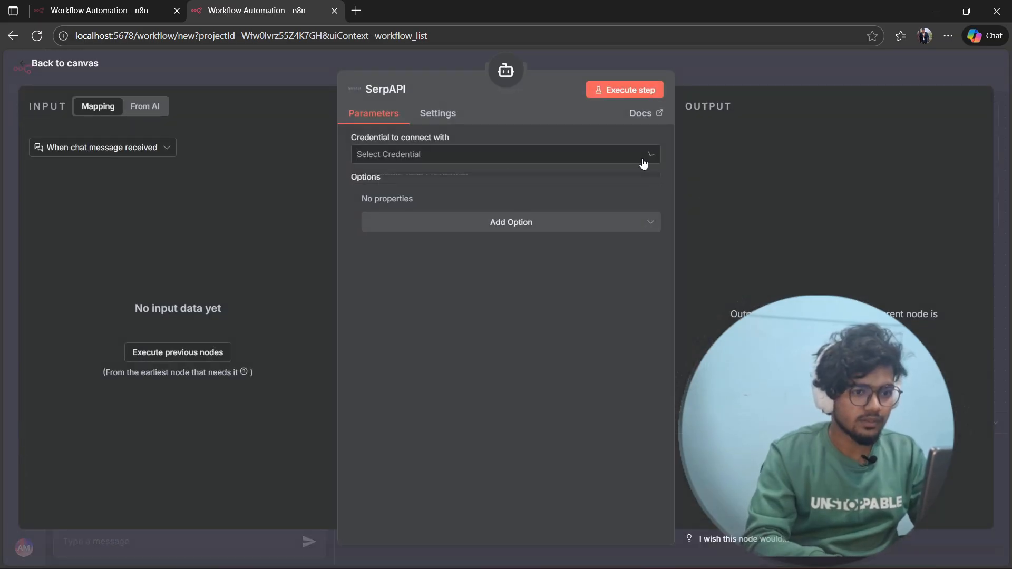
{"action": "left_click", "coordinate": [643, 160]}
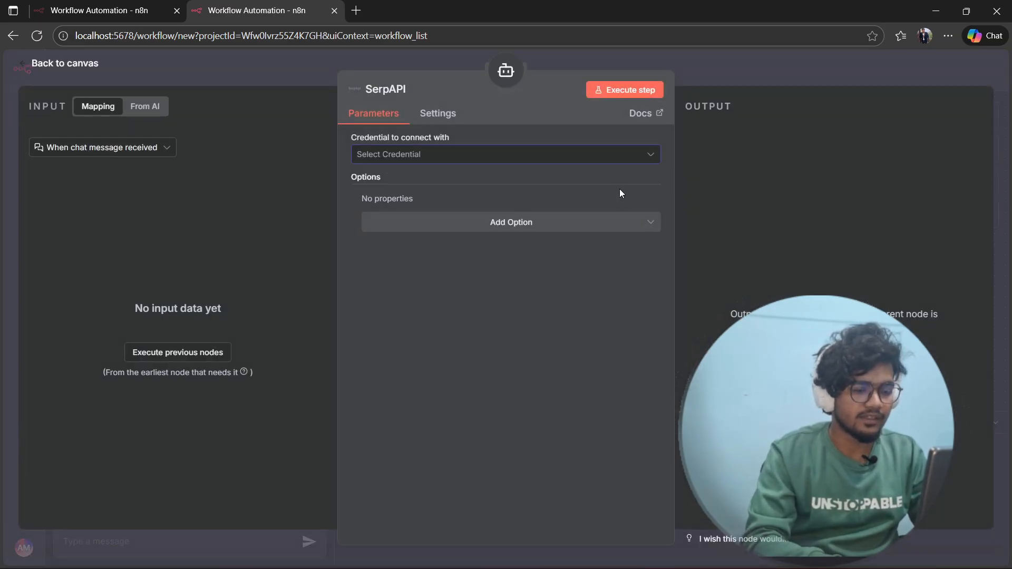
{"action": "left_click", "coordinate": [610, 160]}
{"action": "key", "text": "Escape"}
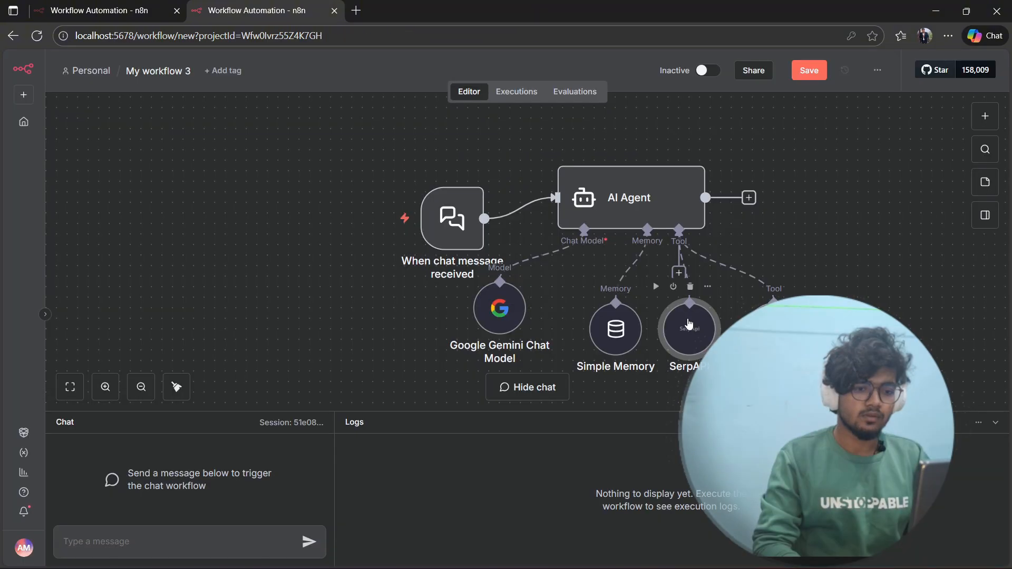
Step: Start a new credential for the SerpAPI node, clear its prefilled API key field, and discard the credential without saving
{"action": "double_click", "coordinate": [689, 325]}
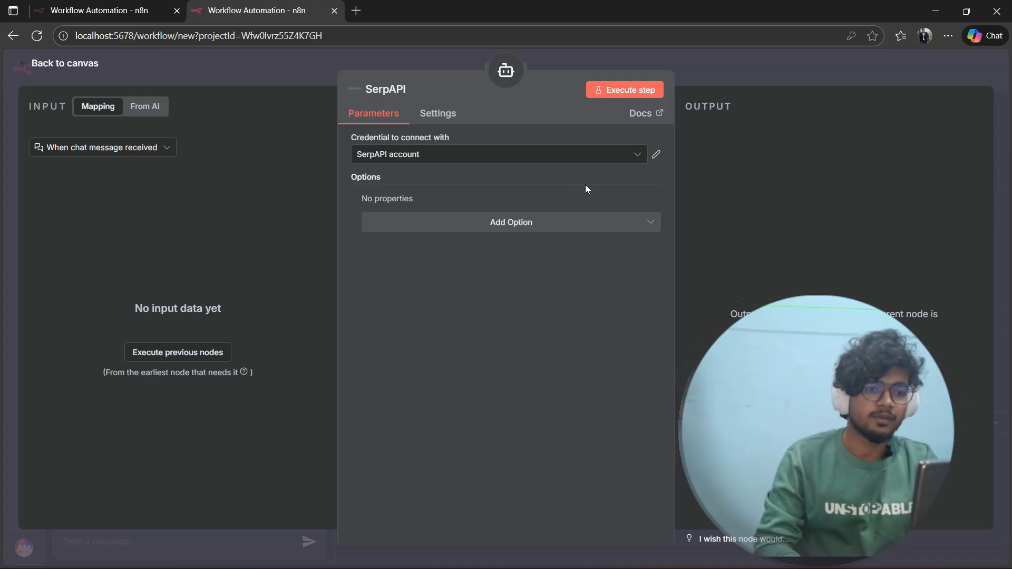
{"action": "left_click", "coordinate": [621, 160]}
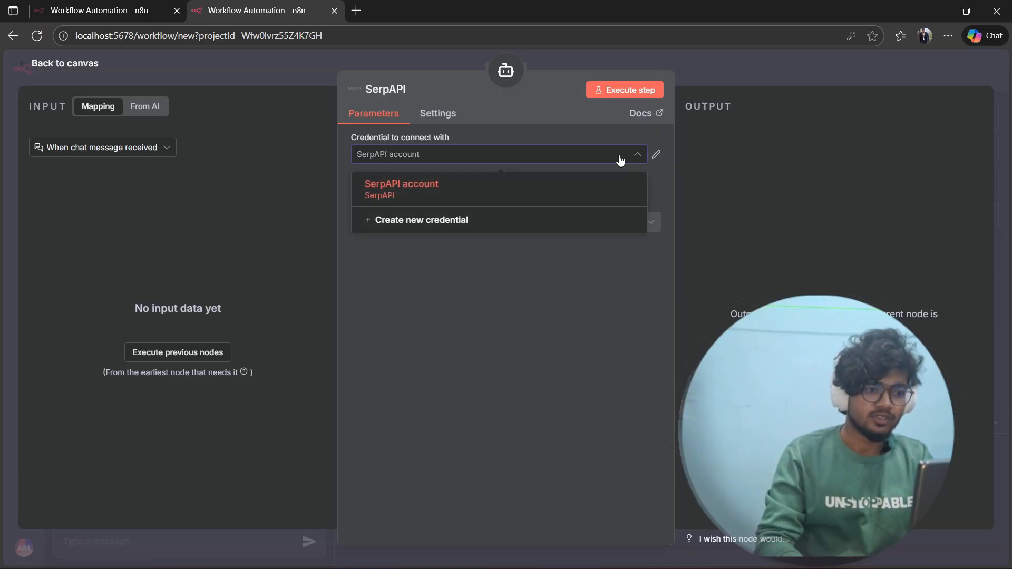
{"action": "left_click", "coordinate": [576, 220]}
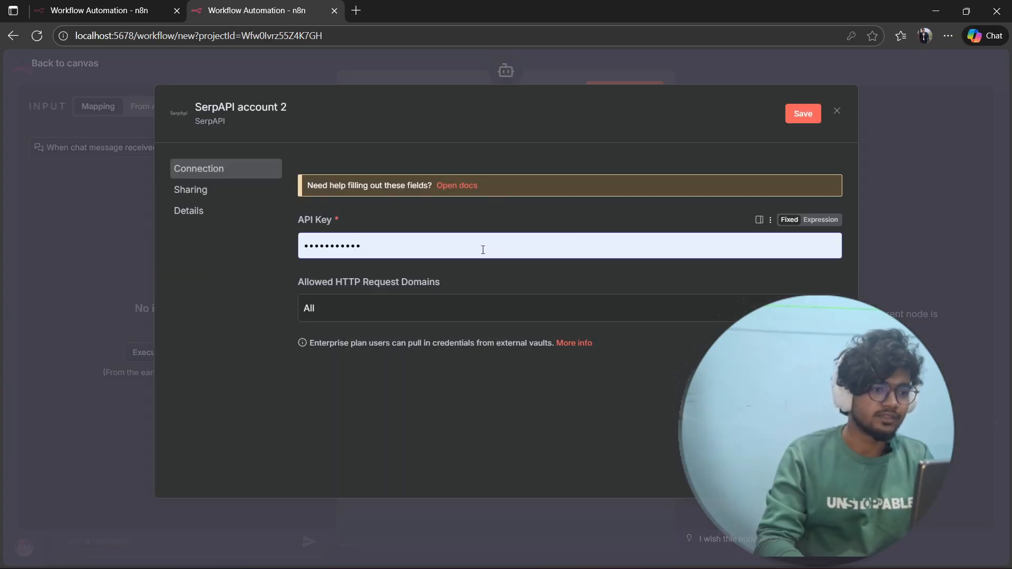
{"action": "left_click", "coordinate": [484, 248]}
{"action": "key", "text": "BackSpace"}
{"action": "key", "text": "BackSpace"}
{"action": "key", "text": "BackSpace"}
{"action": "key", "text": "BackSpace"}
{"action": "key", "text": "BackSpace"}
{"action": "key", "text": "BackSpace"}
{"action": "key", "text": "BackSpace"}
{"action": "key", "text": "BackSpace"}
{"action": "key", "text": "BackSpace"}
{"action": "key", "text": "BackSpace"}
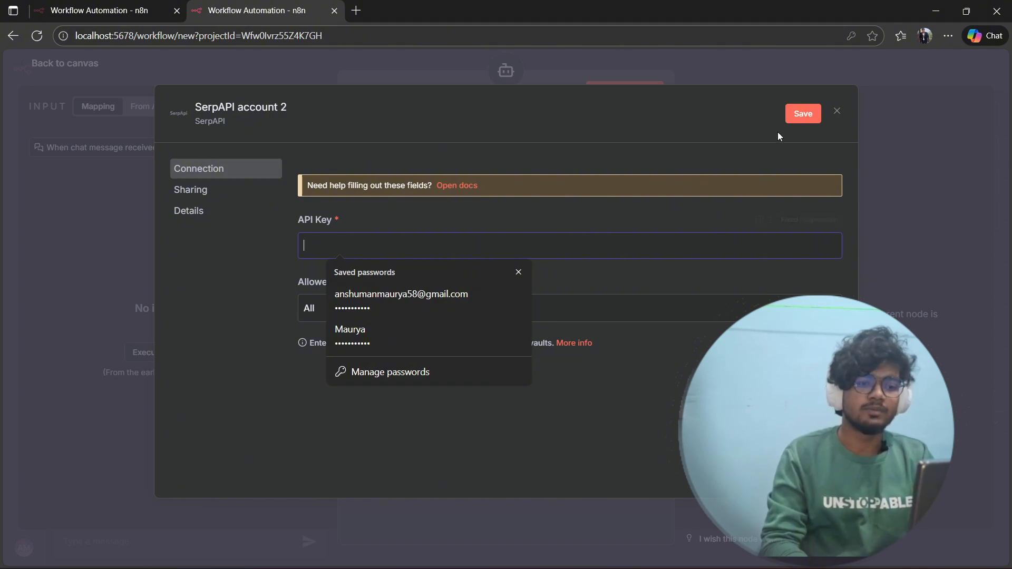
{"action": "left_click", "coordinate": [836, 112]}
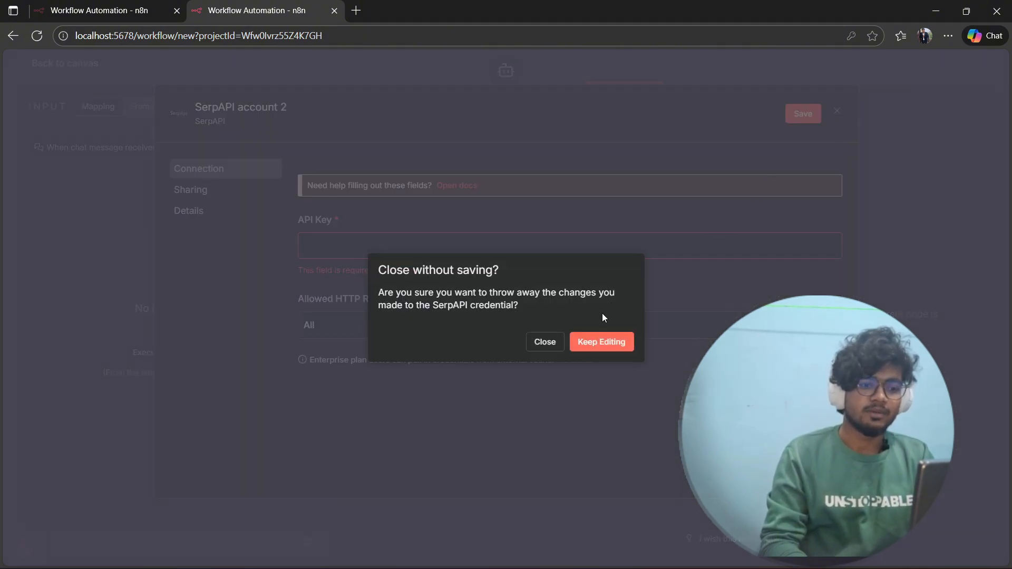
{"action": "left_click", "coordinate": [548, 343]}
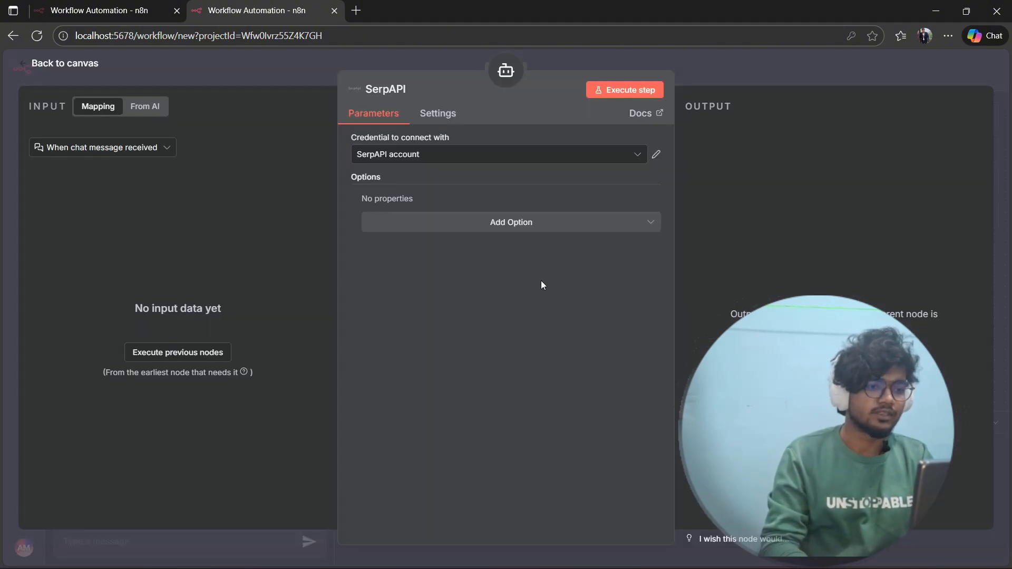
Step: Return to the canvas and shift the chat trigger node away from the Gemini model, level with the AI Agent
{"action": "left_click", "coordinate": [44, 69]}
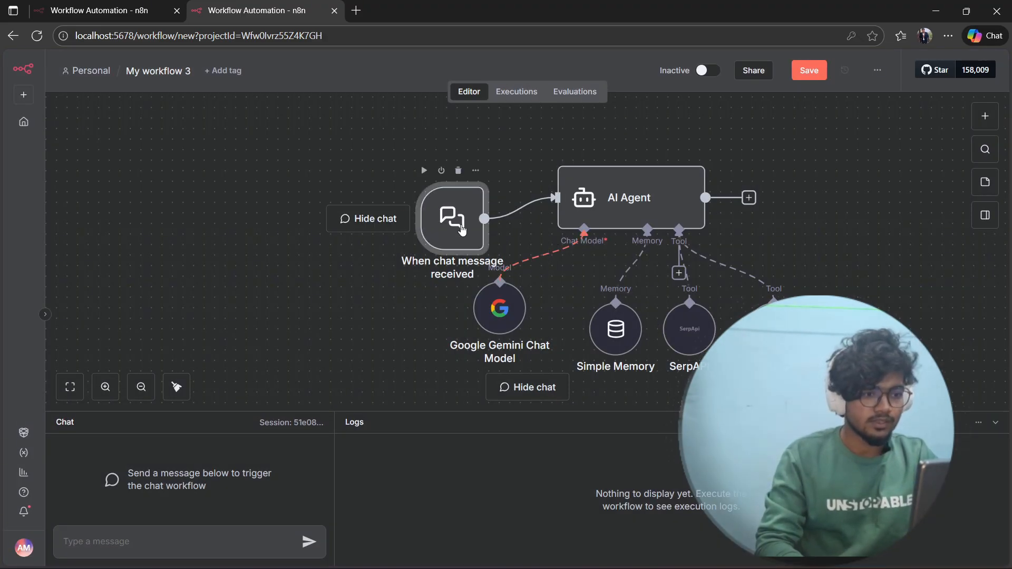
{"action": "left_click_drag", "start_coordinate": [462, 229], "coordinate": [398, 209]}
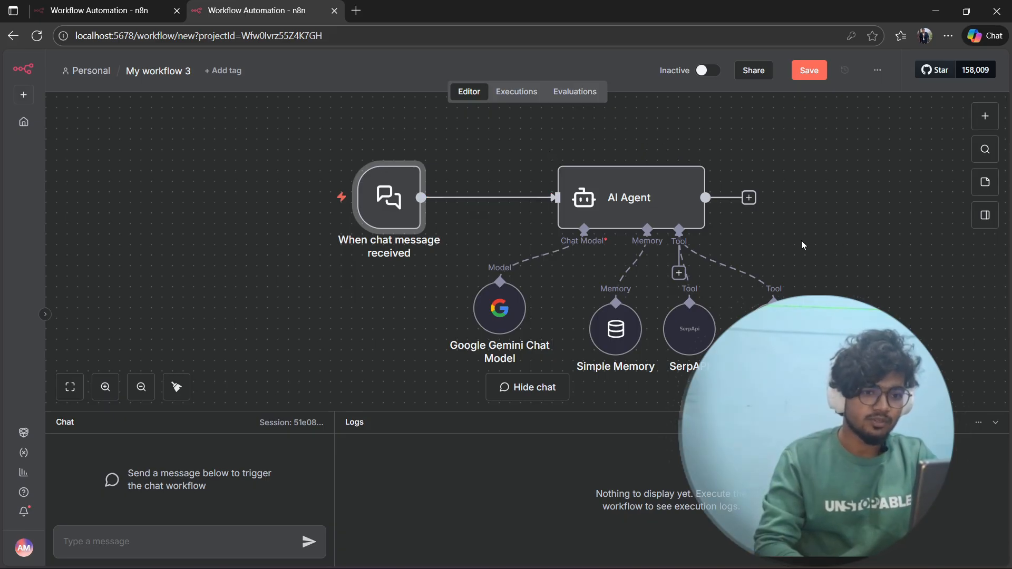
{"action": "mouse_move", "coordinate": [397, 219]}
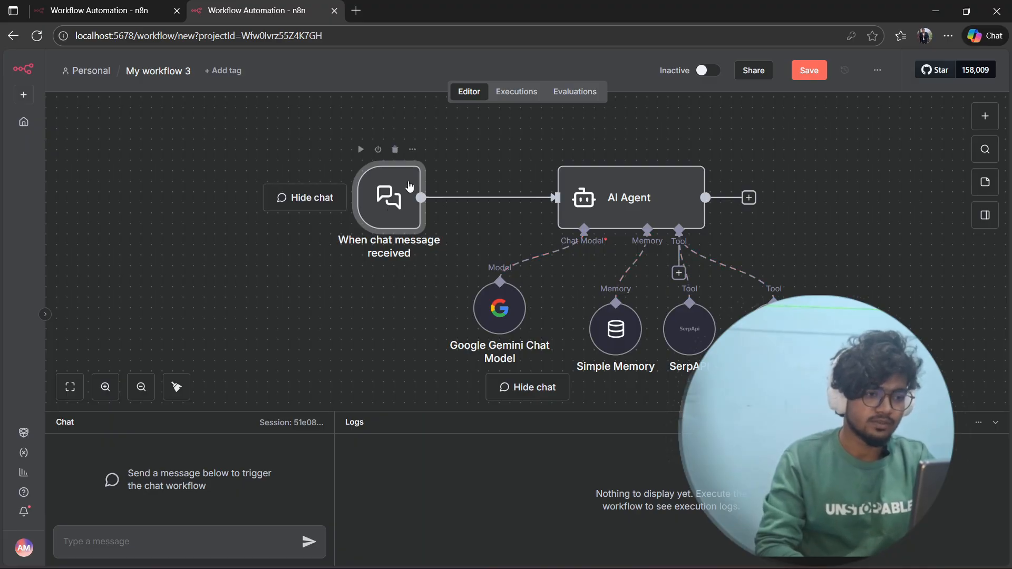
{"action": "mouse_move", "coordinate": [419, 190]}
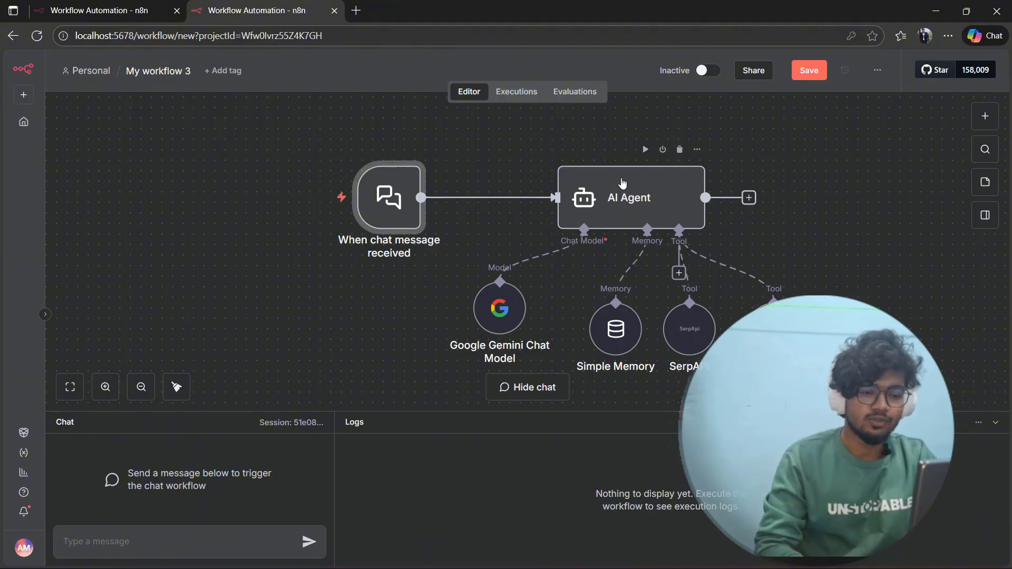
{"action": "mouse_move", "coordinate": [512, 293]}
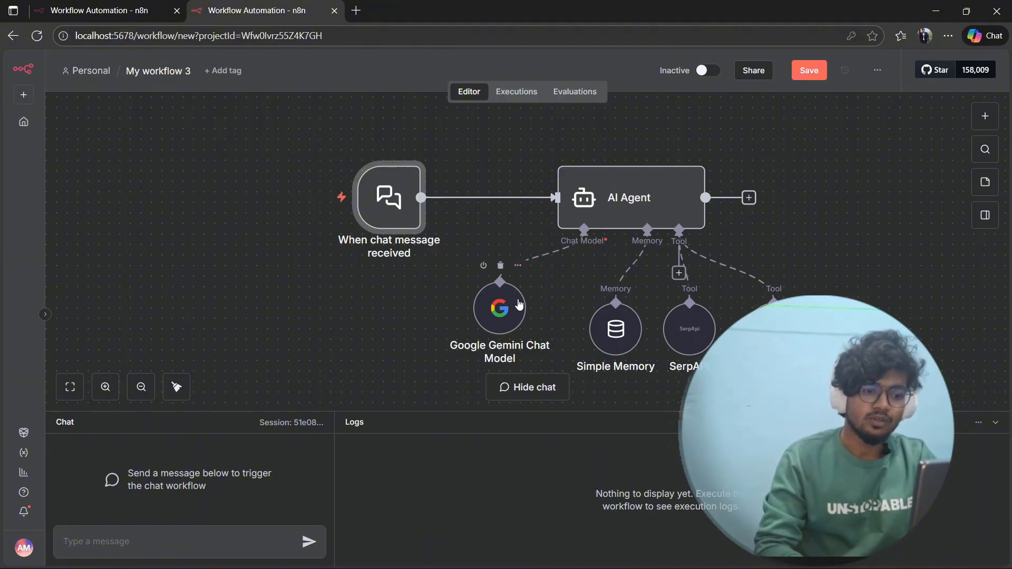
{"action": "mouse_move", "coordinate": [595, 318]}
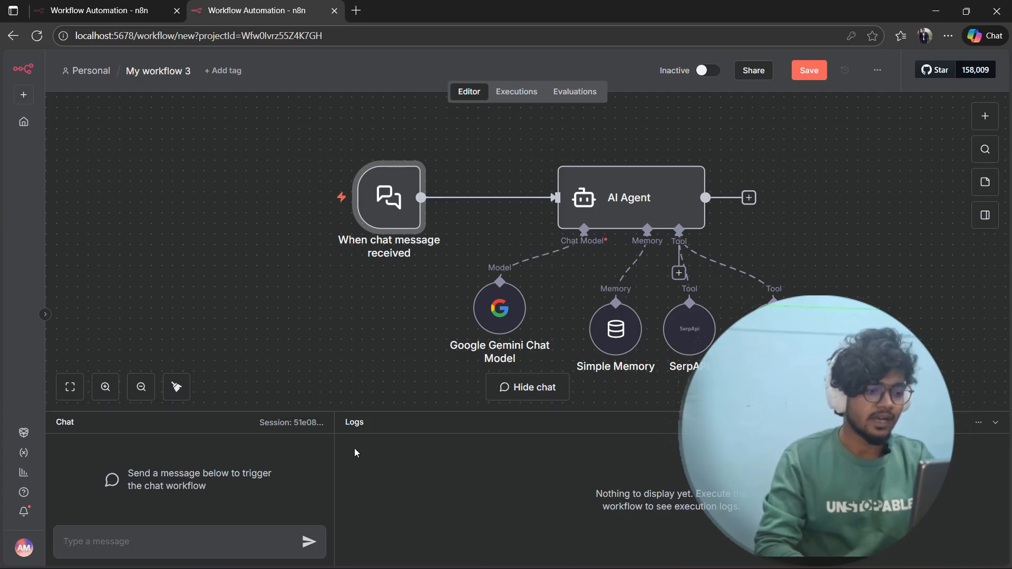
Step: Test the workflow by sending the chat message "hii" and check which nodes the run used
{"action": "left_click", "coordinate": [169, 533]}
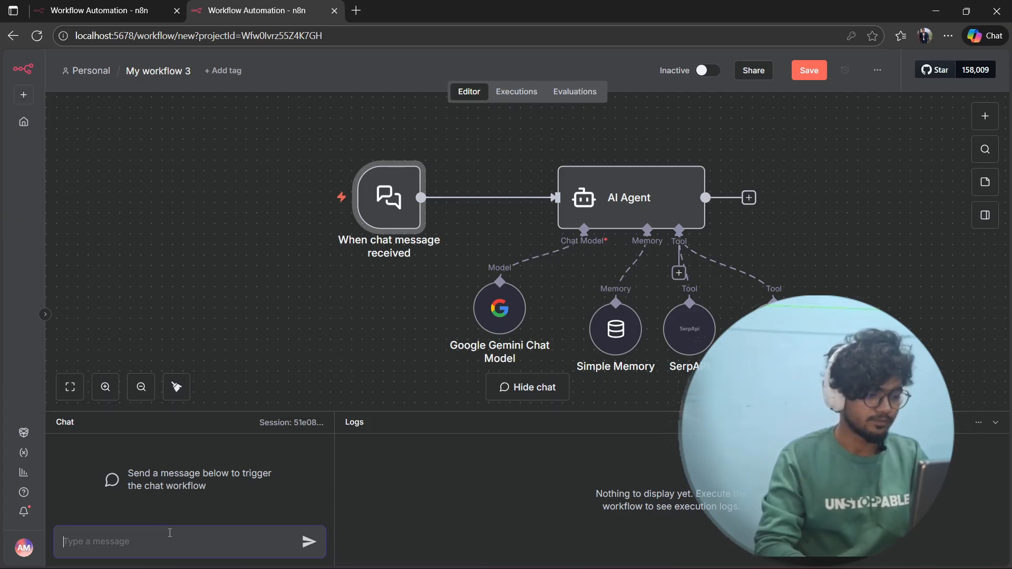
{"action": "type", "text": "hii"}
{"action": "key", "text": "Return"}
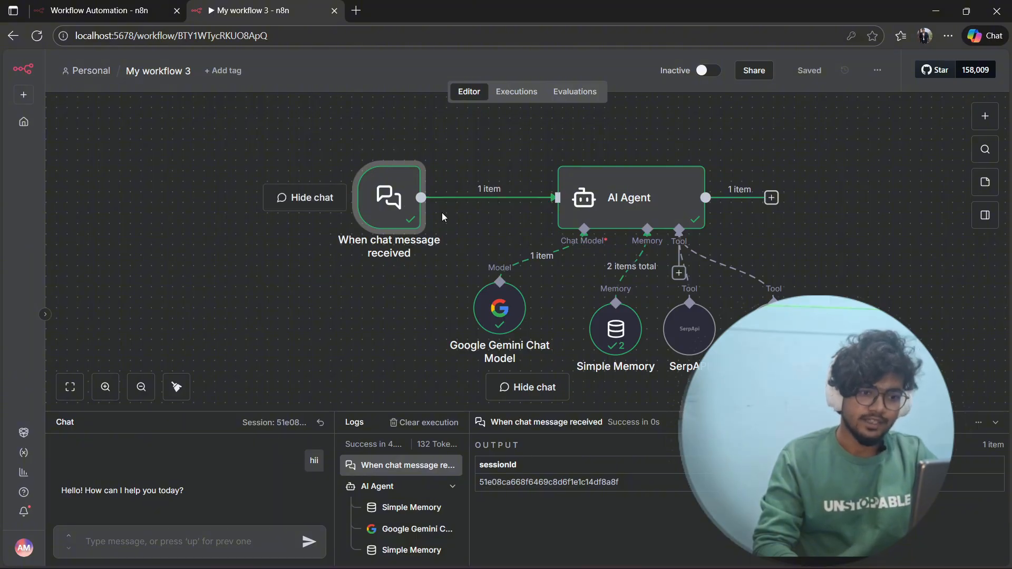
{"action": "mouse_move", "coordinate": [603, 199]}
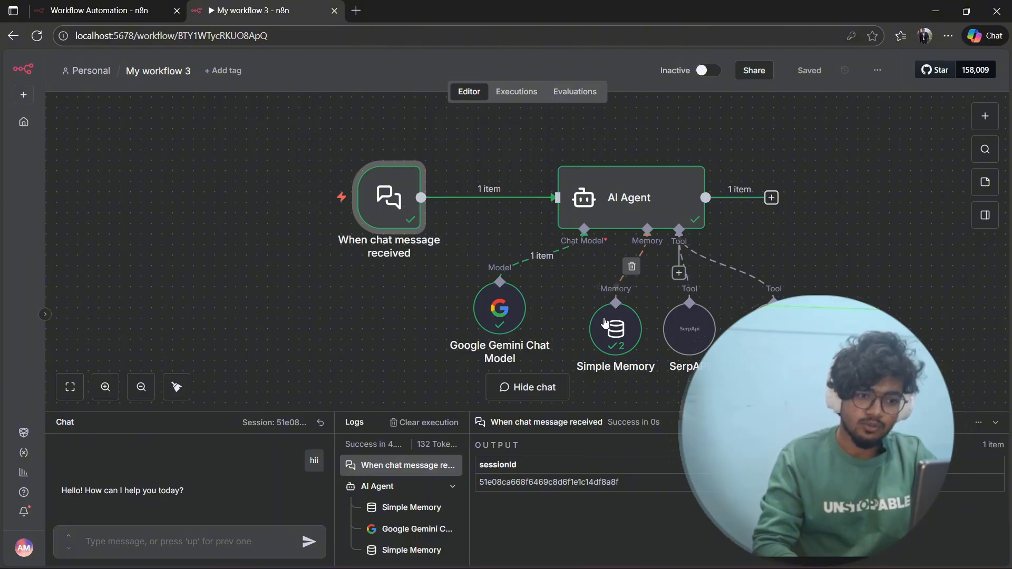
{"action": "mouse_move", "coordinate": [611, 337]}
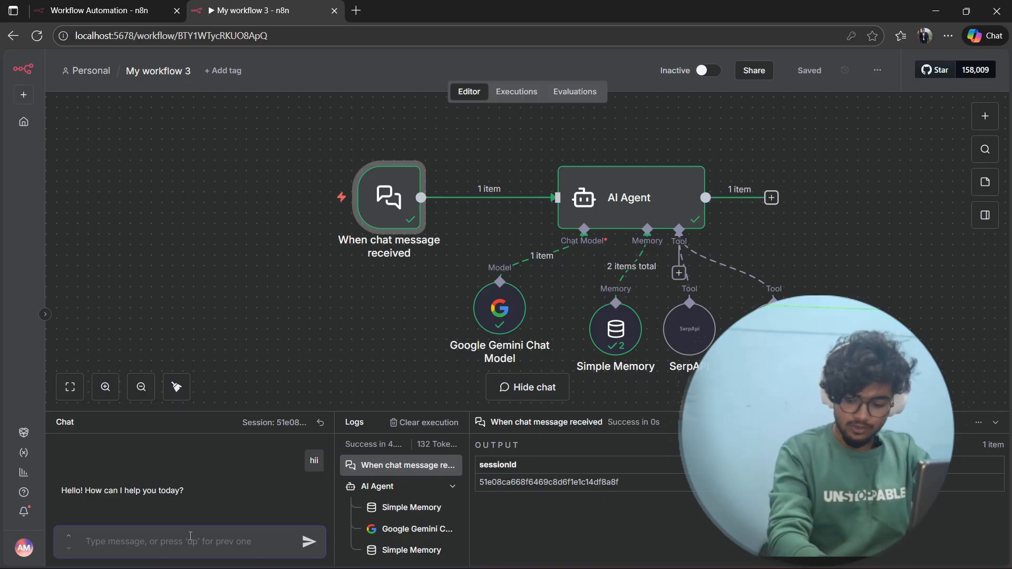
Step: Send the chat message "what is aqi of delhi" to test the search tool, and select the SerpAPI node
{"action": "type", "text": "what"}
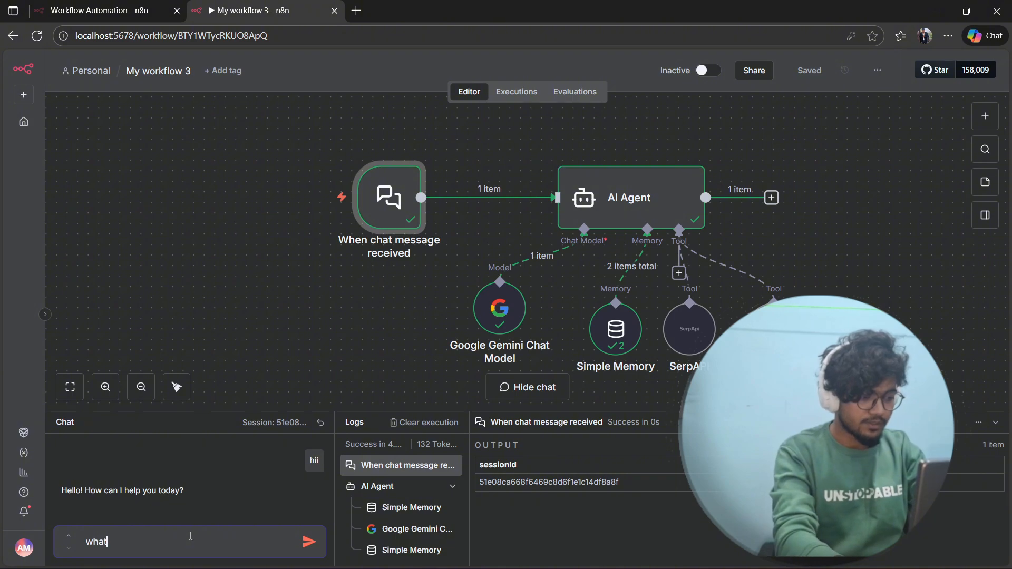
{"action": "type", "text": " is aqi"}
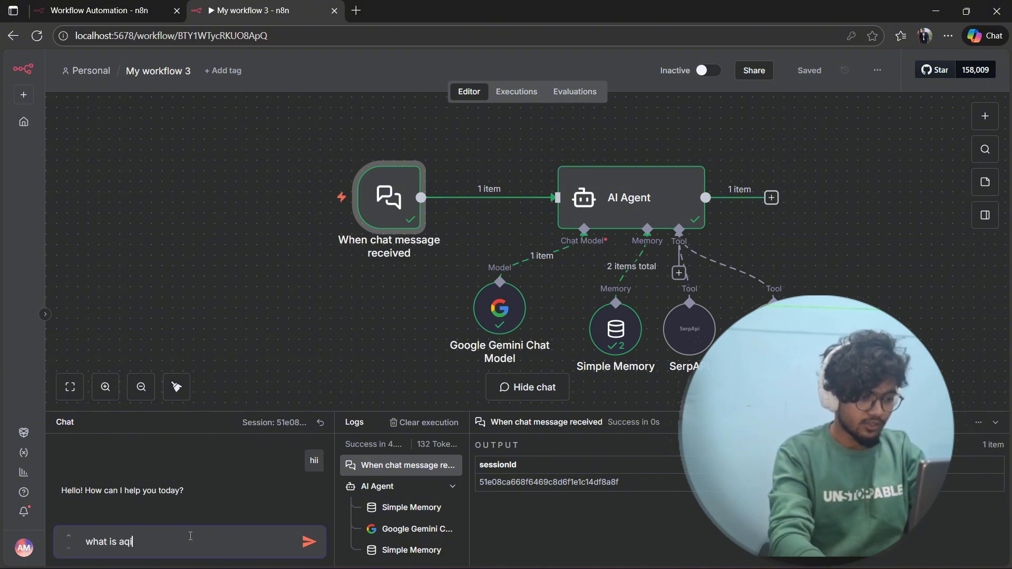
{"action": "type", "text": " of delhi"}
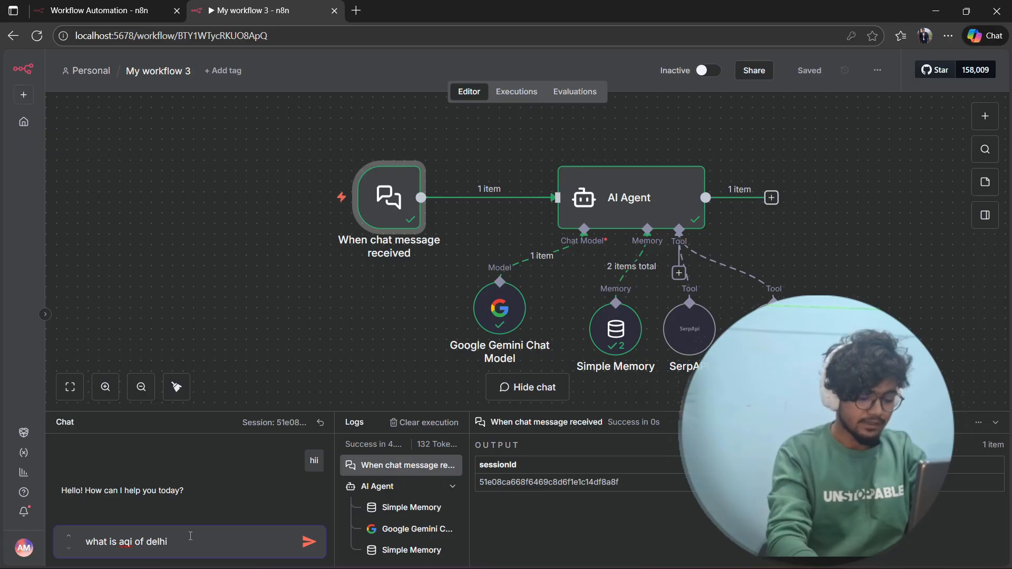
{"action": "key", "text": "Return"}
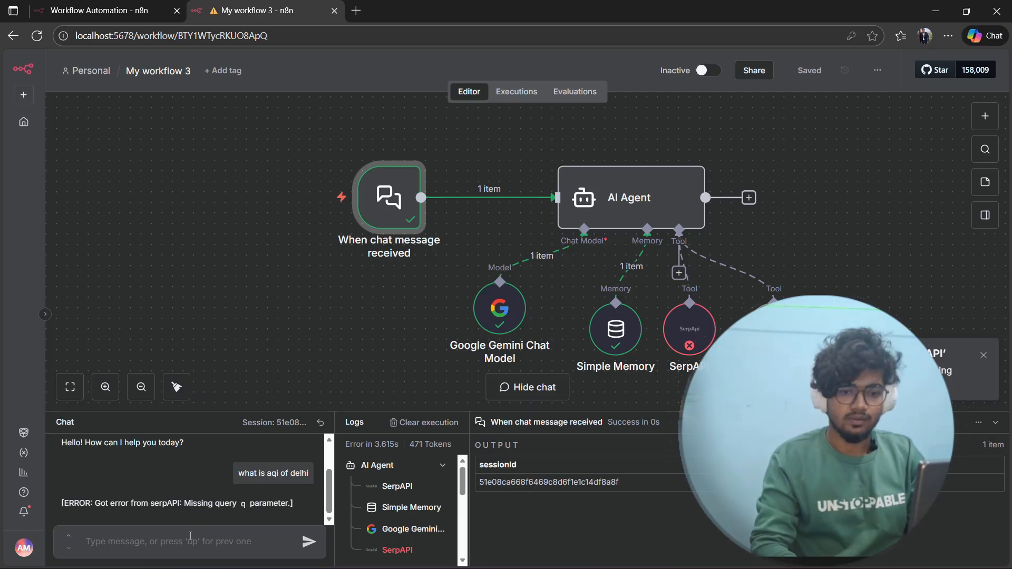
{"action": "left_click", "coordinate": [695, 337]}
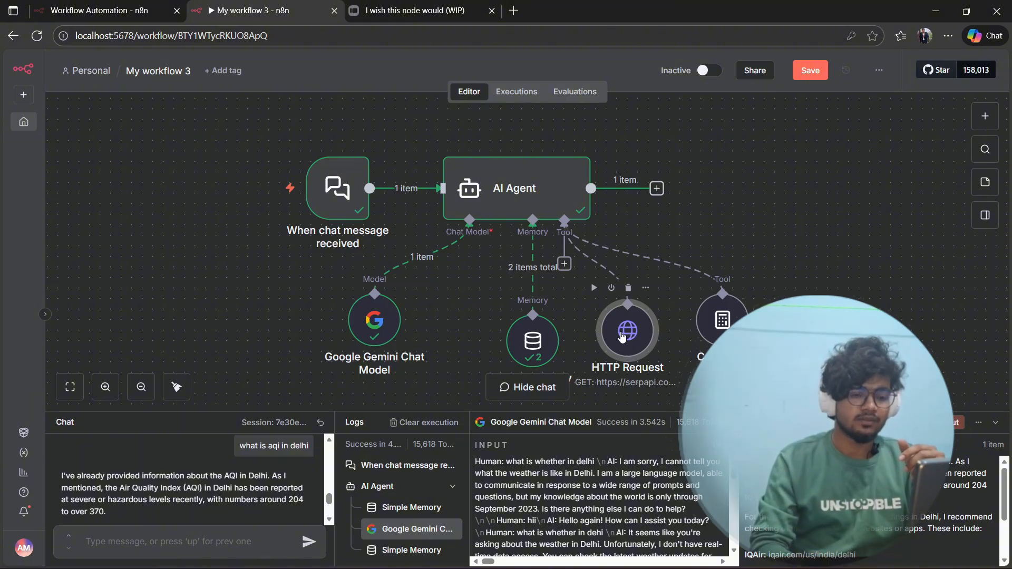
Step: In the HTTP Request tool, clear the q query parameter's value and map it again to the chat trigger's chatInput field
{"action": "double_click", "coordinate": [620, 334]}
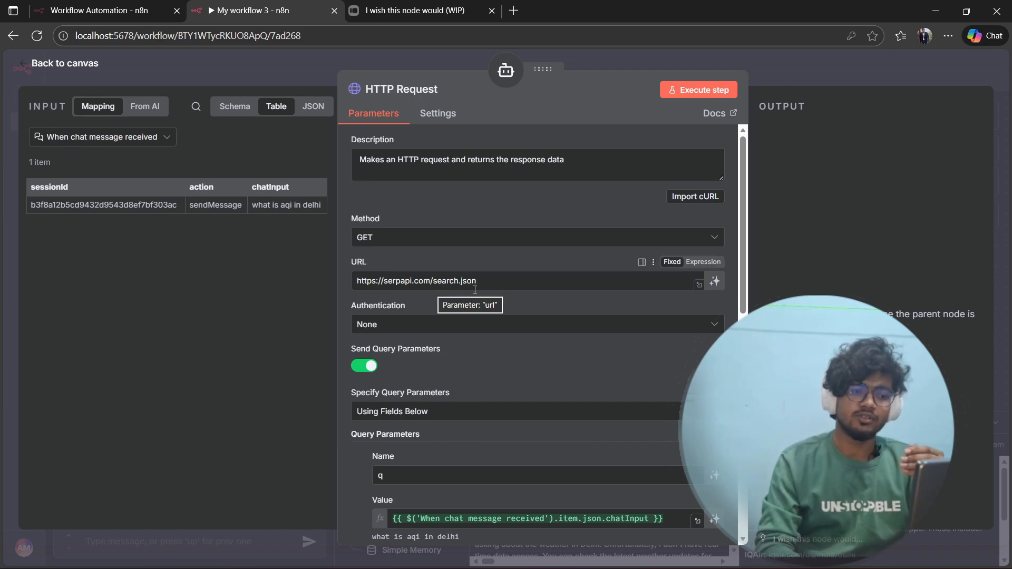
{"action": "scroll", "coordinate": [476, 291], "scroll_direction": "down", "scroll_amount": 1}
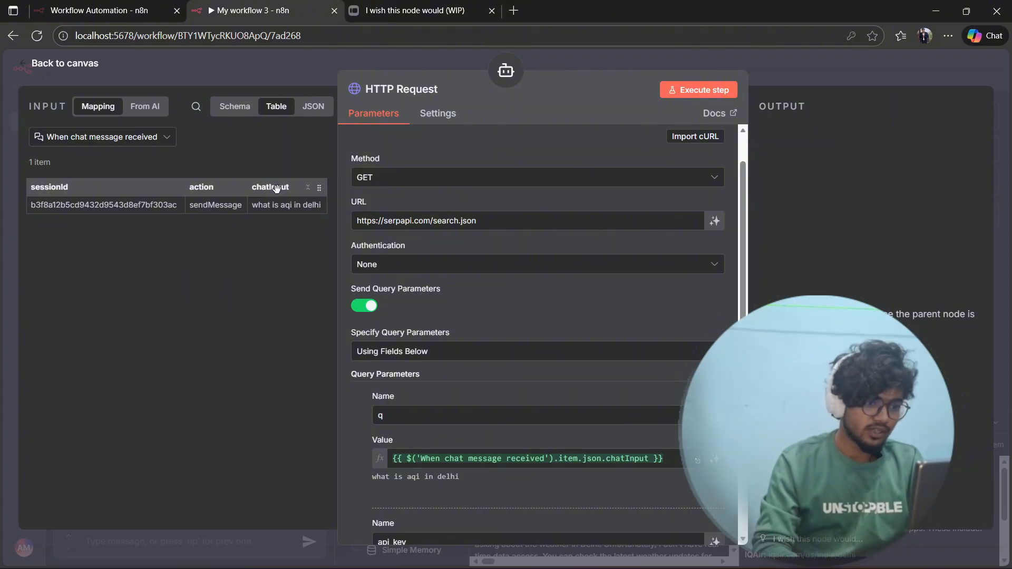
{"action": "left_click_drag", "start_coordinate": [276, 187], "coordinate": [473, 473]}
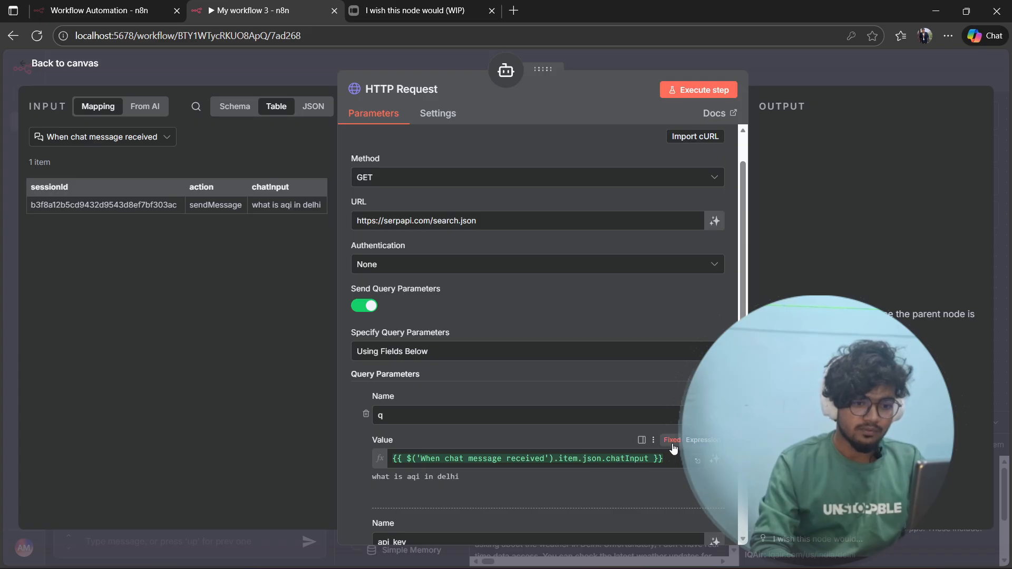
{"action": "left_click", "coordinate": [672, 442]}
{"action": "left_click", "coordinate": [688, 442]}
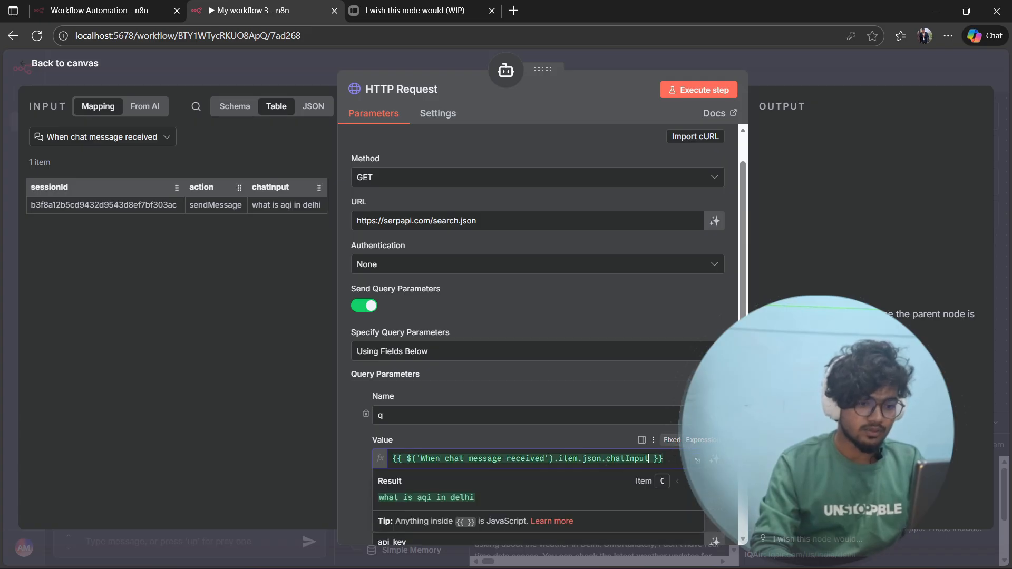
{"action": "key", "text": "BackSpace"}
{"action": "key", "text": "BackSpace"}
{"action": "key", "text": "BackSpace"}
{"action": "key", "text": "BackSpace"}
{"action": "key", "text": "BackSpace"}
{"action": "key", "text": "BackSpace"}
{"action": "key", "text": "BackSpace"}
{"action": "key", "text": "BackSpace"}
{"action": "key", "text": "BackSpace"}
{"action": "key", "text": "BackSpace"}
{"action": "key", "text": "BackSpace"}
{"action": "key", "text": "BackSpace"}
{"action": "key", "text": "BackSpace"}
{"action": "key", "text": "BackSpace"}
{"action": "key", "text": "BackSpace"}
{"action": "key", "text": "BackSpace"}
{"action": "key", "text": "BackSpace"}
{"action": "key", "text": "BackSpace"}
{"action": "key", "text": "BackSpace"}
{"action": "key", "text": "BackSpace"}
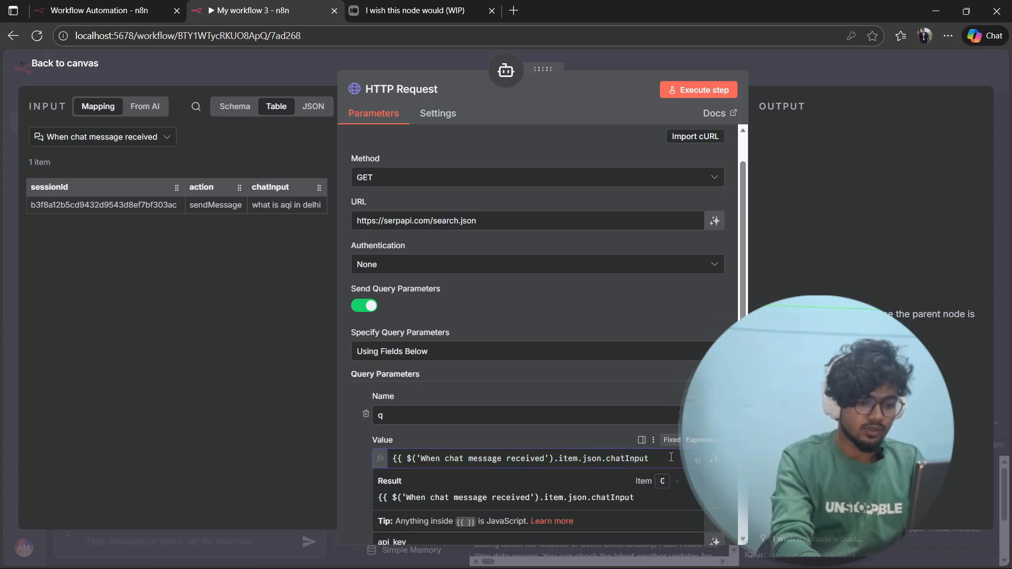
{"action": "key", "text": "BackSpace"}
{"action": "key", "text": "BackSpace"}
{"action": "key", "text": "BackSpace"}
{"action": "key", "text": "BackSpace"}
{"action": "key", "text": "BackSpace"}
{"action": "key", "text": "BackSpace"}
{"action": "key", "text": "BackSpace"}
{"action": "key", "text": "BackSpace"}
{"action": "key", "text": "BackSpace"}
{"action": "key", "text": "BackSpace"}
{"action": "key", "text": "BackSpace"}
{"action": "key", "text": "BackSpace"}
{"action": "key", "text": "BackSpace"}
{"action": "key", "text": "BackSpace"}
{"action": "key", "text": "BackSpace"}
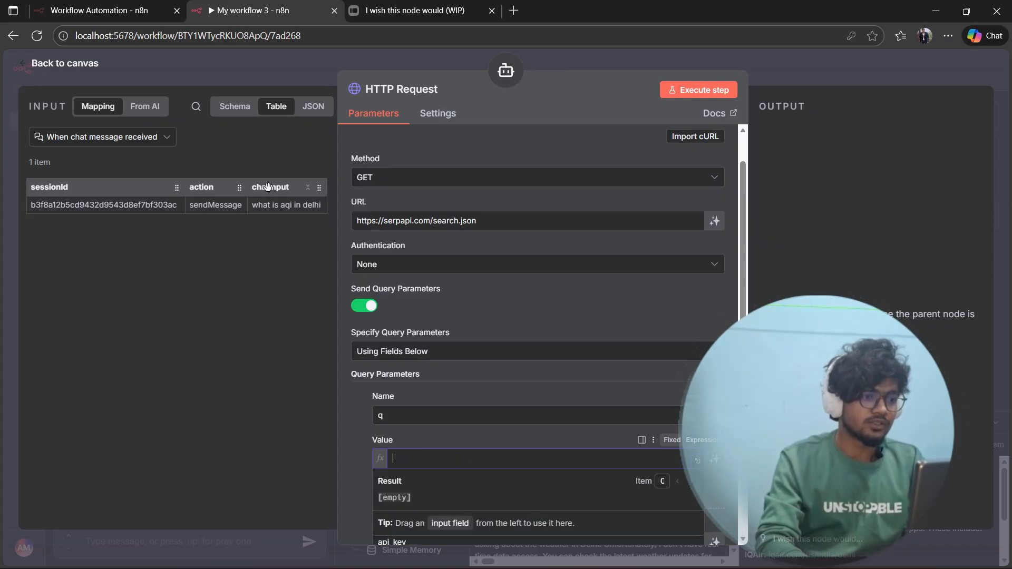
{"action": "left_click_drag", "start_coordinate": [268, 187], "coordinate": [442, 458]}
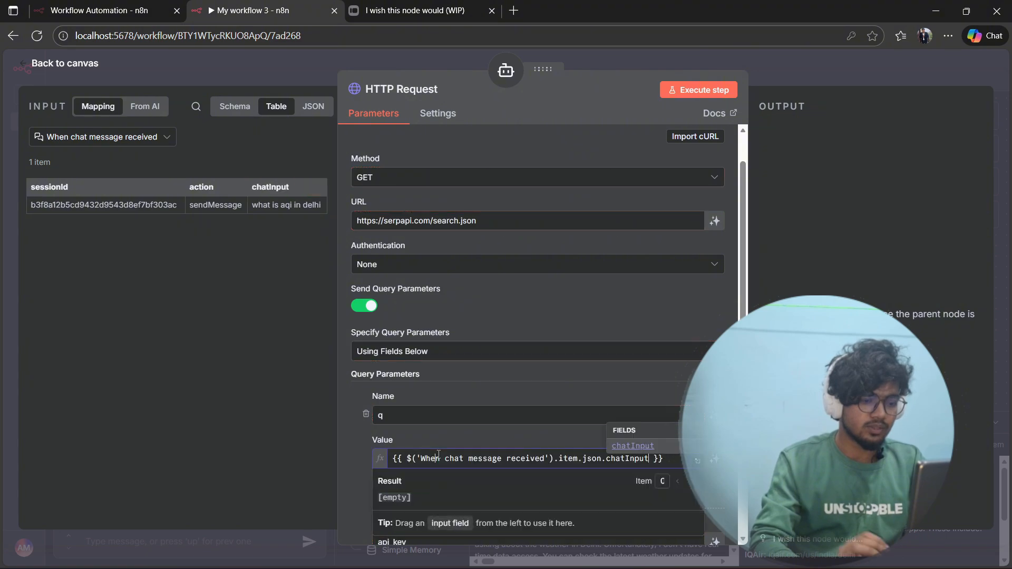
Step: Review the HTTP Request tool's api_key and engine query parameters and its remaining settings, and return to the canvas
{"action": "scroll", "coordinate": [469, 461], "scroll_direction": "down", "scroll_amount": 3}
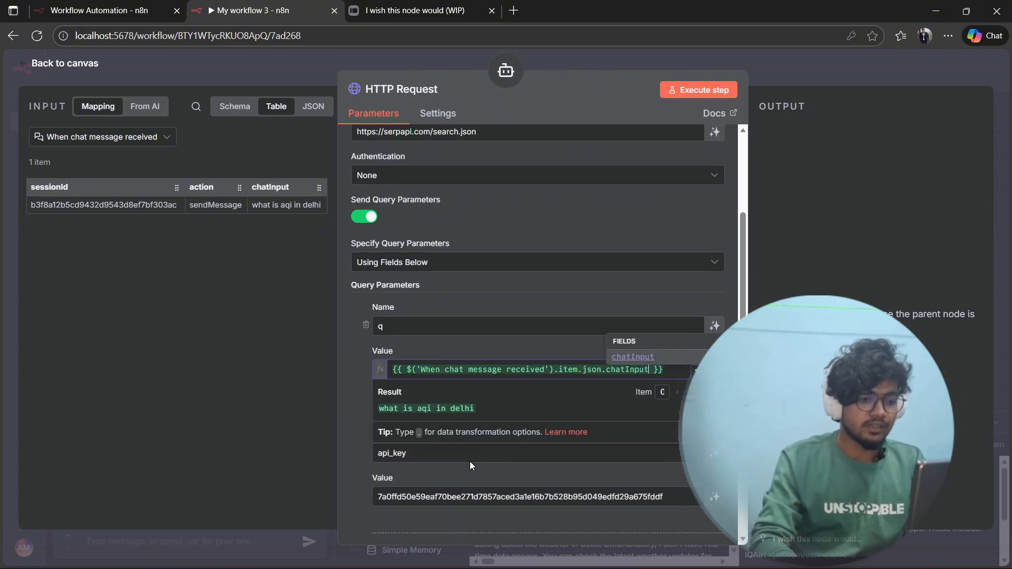
{"action": "scroll", "coordinate": [482, 495], "scroll_direction": "up", "scroll_amount": 1}
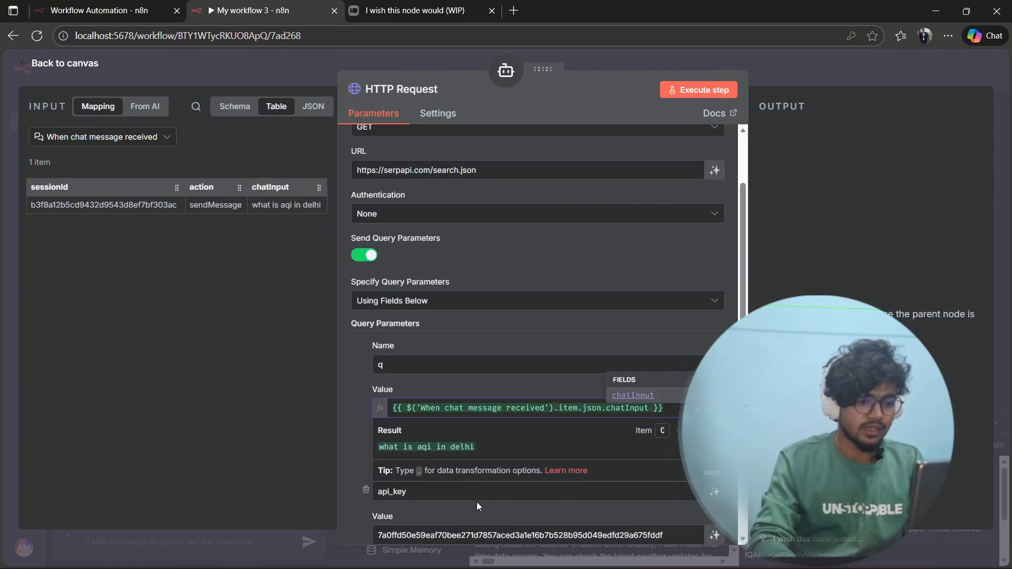
{"action": "left_click", "coordinate": [477, 502]}
{"action": "scroll", "coordinate": [477, 502], "scroll_direction": "down", "scroll_amount": 3}
{"action": "scroll", "coordinate": [477, 501], "scroll_direction": "down", "scroll_amount": 4}
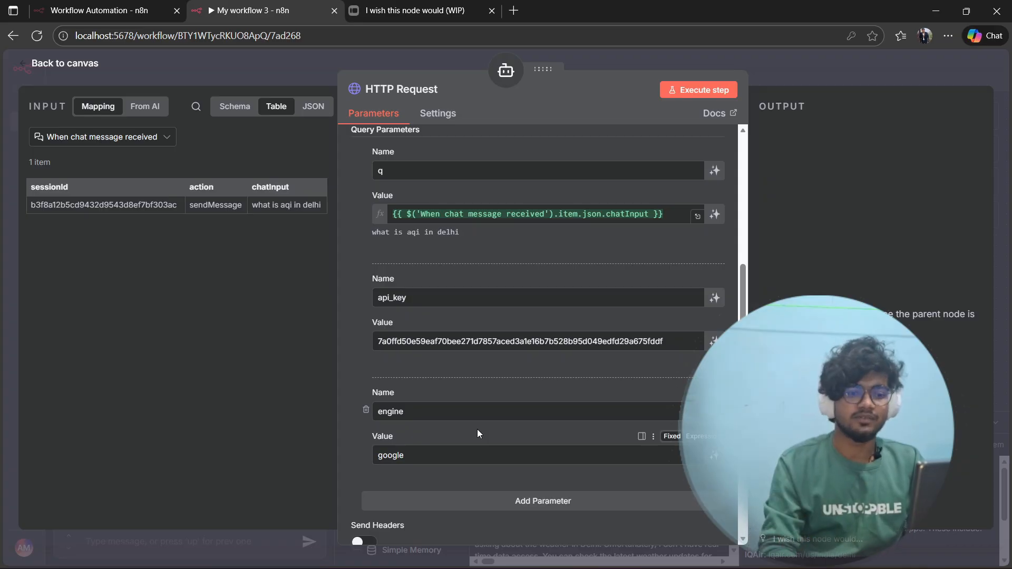
{"action": "scroll", "coordinate": [477, 429], "scroll_direction": "down", "scroll_amount": 9}
{"action": "scroll", "coordinate": [478, 434], "scroll_direction": "up", "scroll_amount": 20}
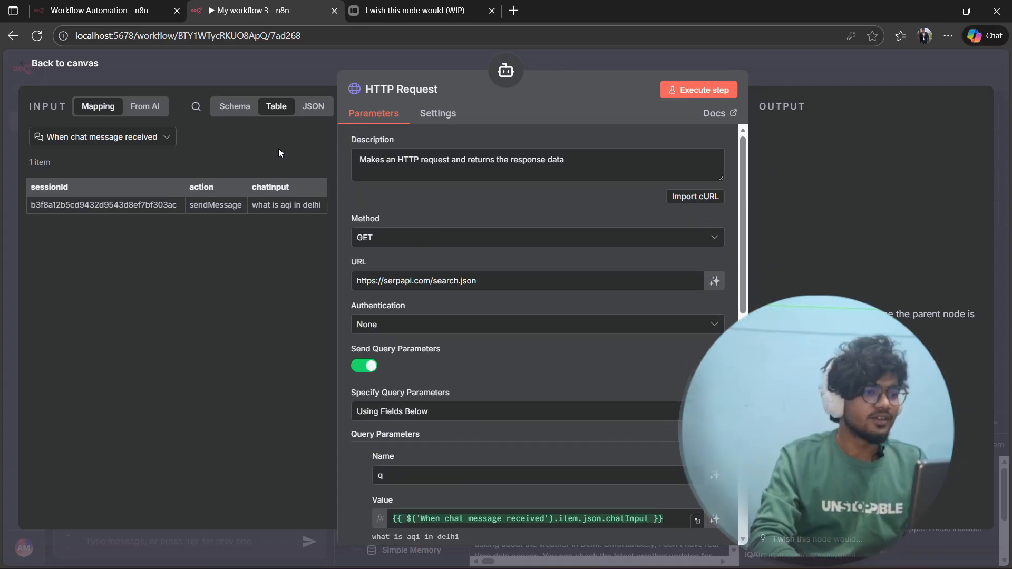
{"action": "left_click", "coordinate": [65, 64]}
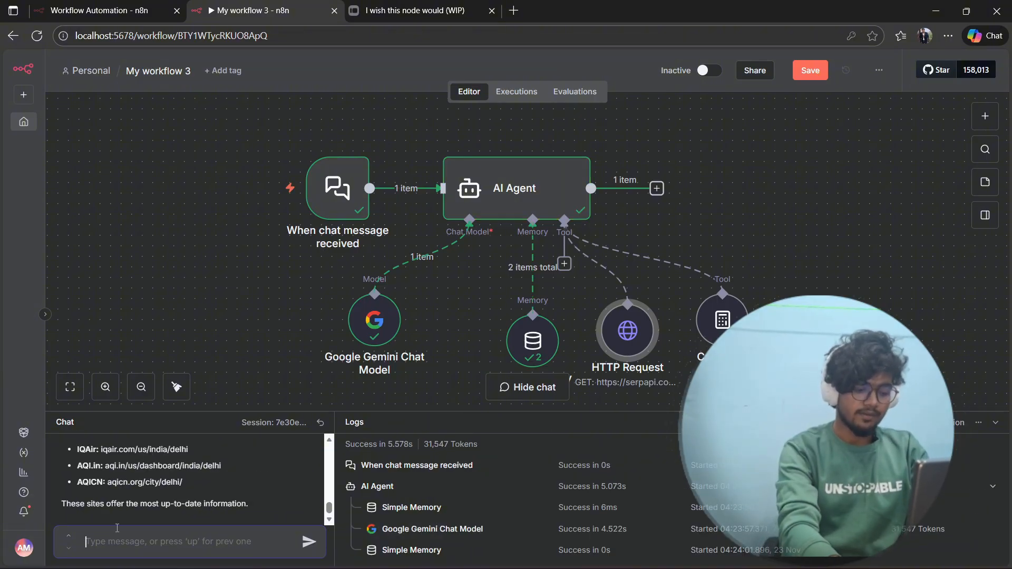
Step: Send the chat message "what is aqi of ghaziabad" to the agent and read through its reply
{"action": "type", "text": "what is"}
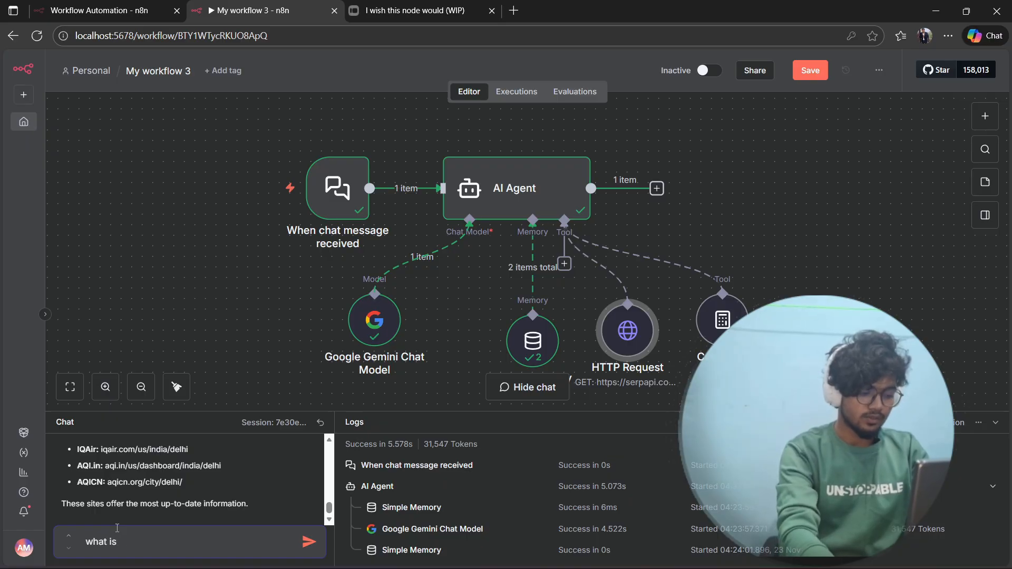
{"action": "type", "text": " aqi of"}
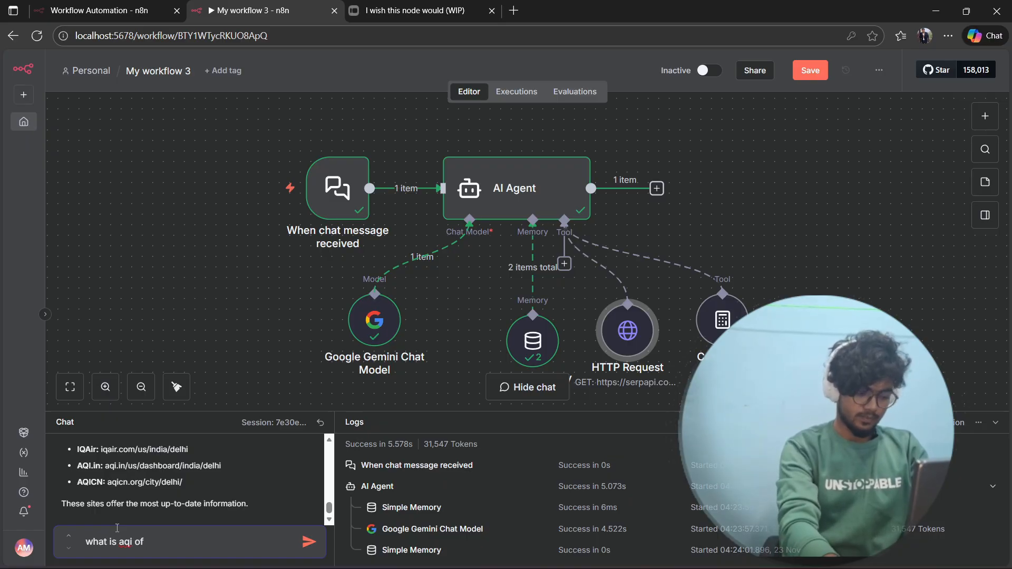
{"action": "type", "text": " gh"}
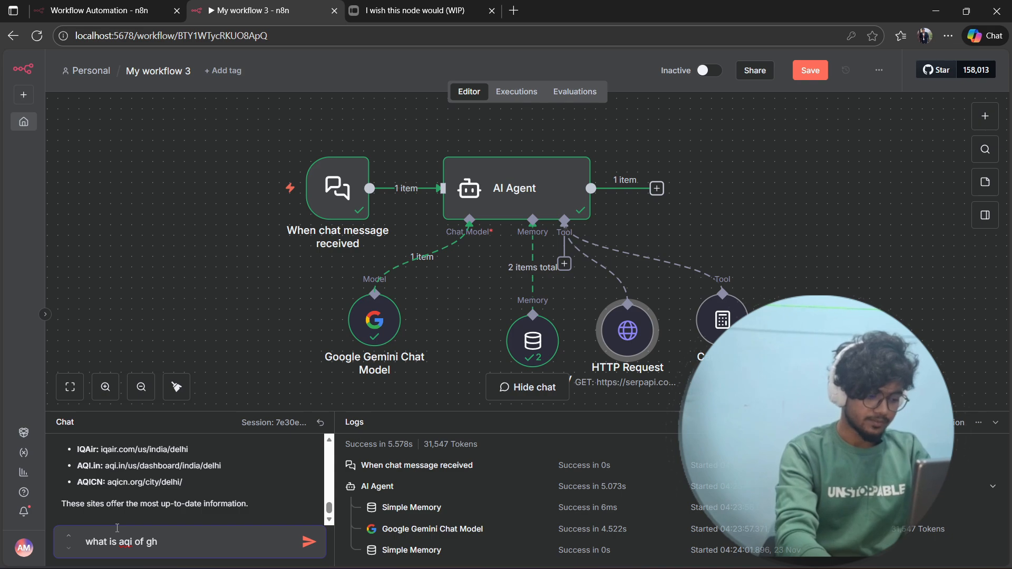
{"action": "type", "text": "azibad"}
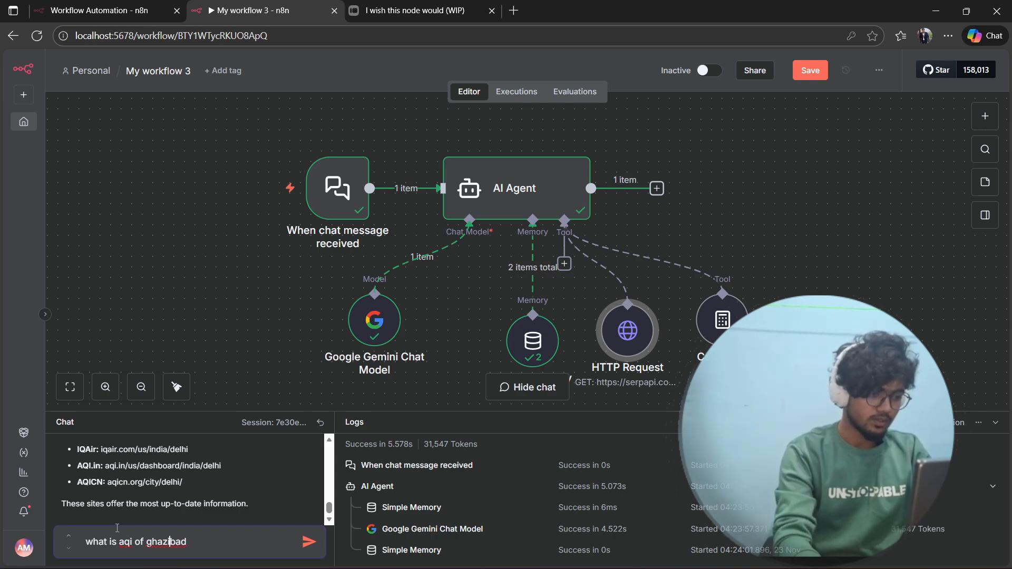
{"action": "key", "text": "Left"}
{"action": "key", "text": "Left"}
{"action": "key", "text": "Left"}
{"action": "type", "text": "a"}
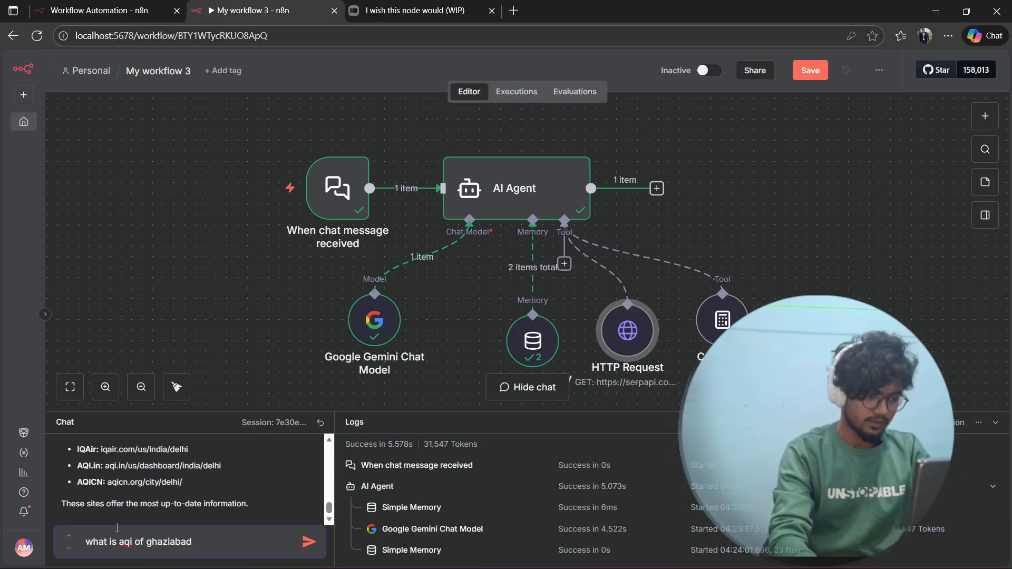
{"action": "left_click", "coordinate": [307, 539]}
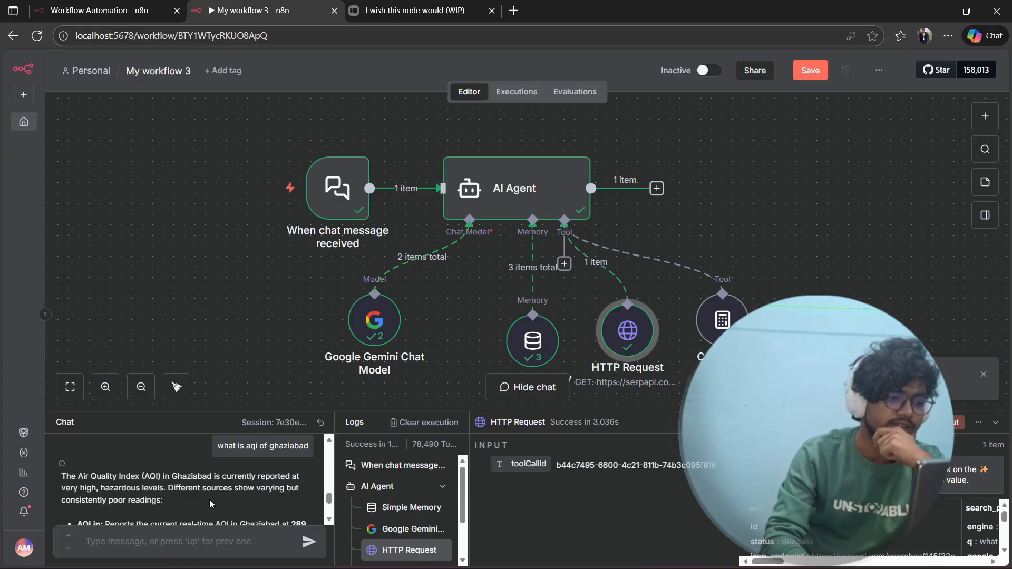
{"action": "scroll", "coordinate": [210, 499], "scroll_direction": "down", "scroll_amount": 1}
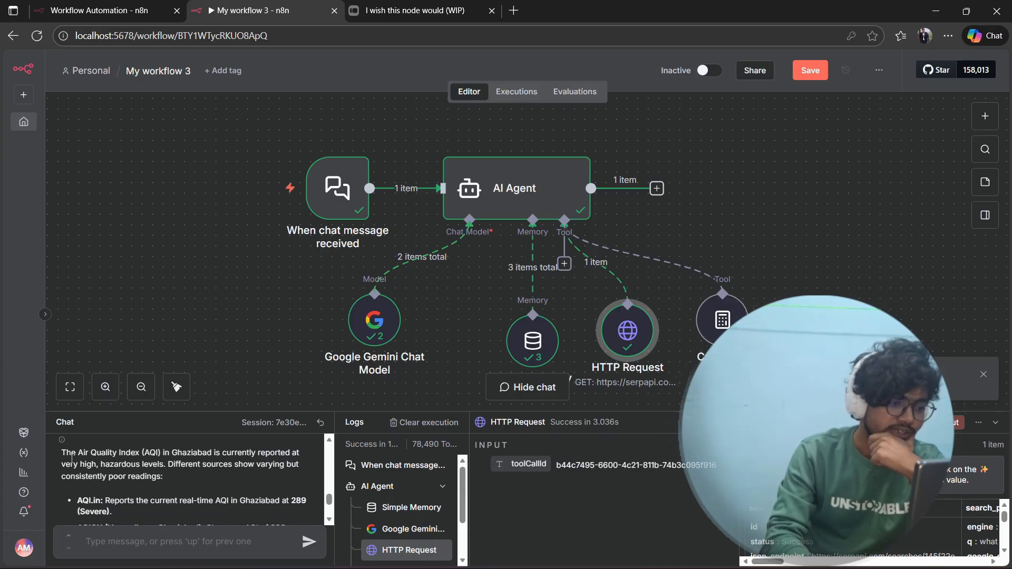
{"action": "scroll", "coordinate": [188, 493], "scroll_direction": "down", "scroll_amount": 6}
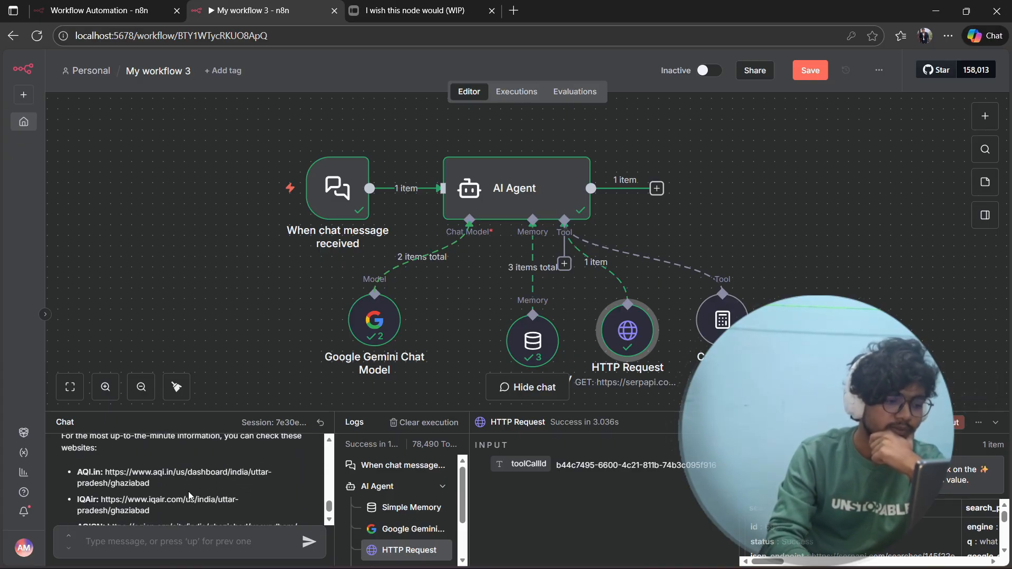
Step: Examine the AQI figures and the source website links in the agent's Ghaziabad reply
{"action": "scroll", "coordinate": [188, 491], "scroll_direction": "up", "scroll_amount": 3}
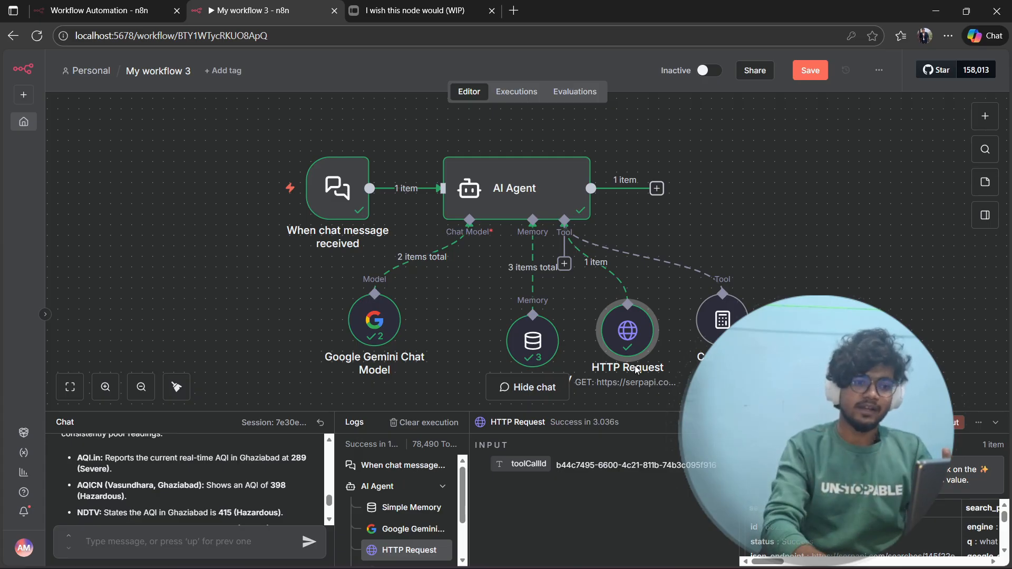
{"action": "mouse_move", "coordinate": [576, 164]}
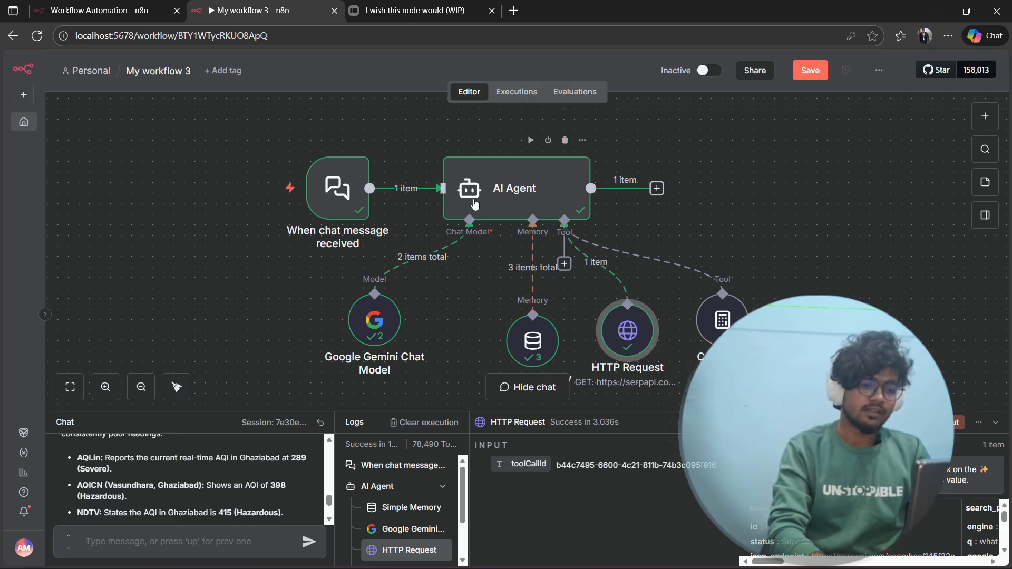
{"action": "mouse_move", "coordinate": [375, 328]}
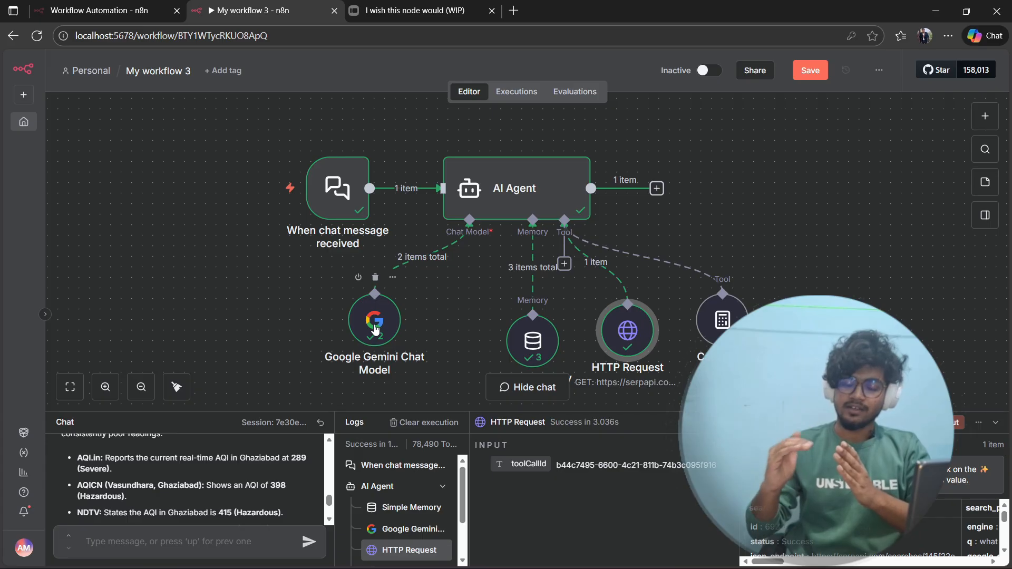
{"action": "scroll", "coordinate": [199, 490], "scroll_direction": "down", "scroll_amount": 5}
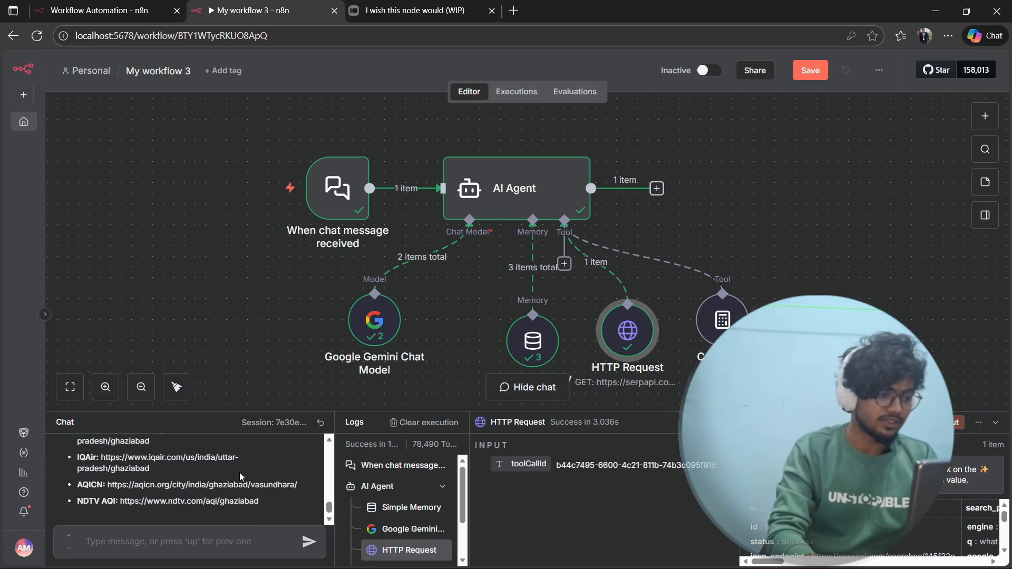
{"action": "scroll", "coordinate": [158, 491], "scroll_direction": "up", "scroll_amount": 1}
{"action": "scroll", "coordinate": [116, 494], "scroll_direction": "down", "scroll_amount": 1}
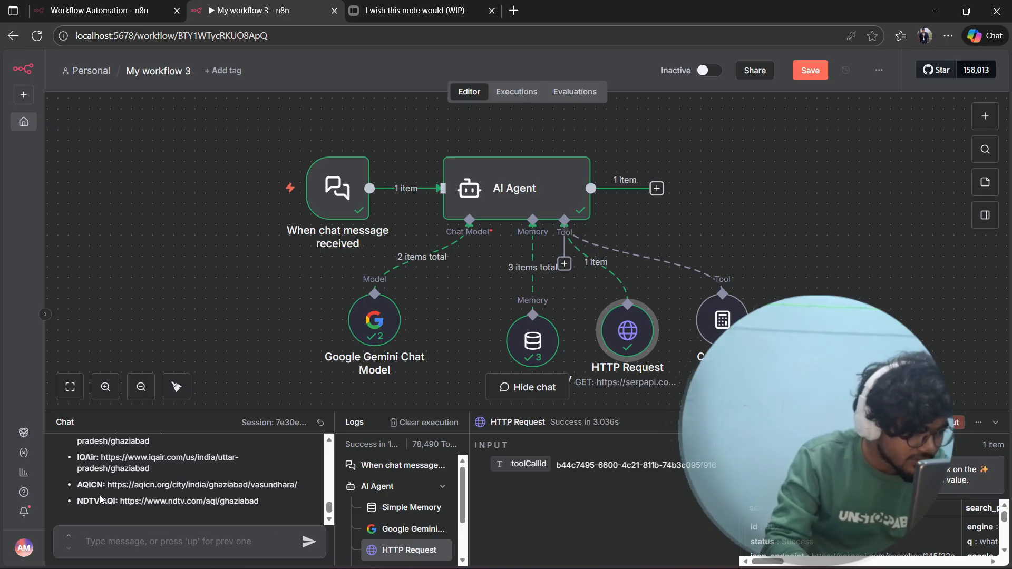
{"action": "scroll", "coordinate": [111, 496], "scroll_direction": "up", "scroll_amount": 1}
{"action": "scroll", "coordinate": [111, 495], "scroll_direction": "up", "scroll_amount": 4}
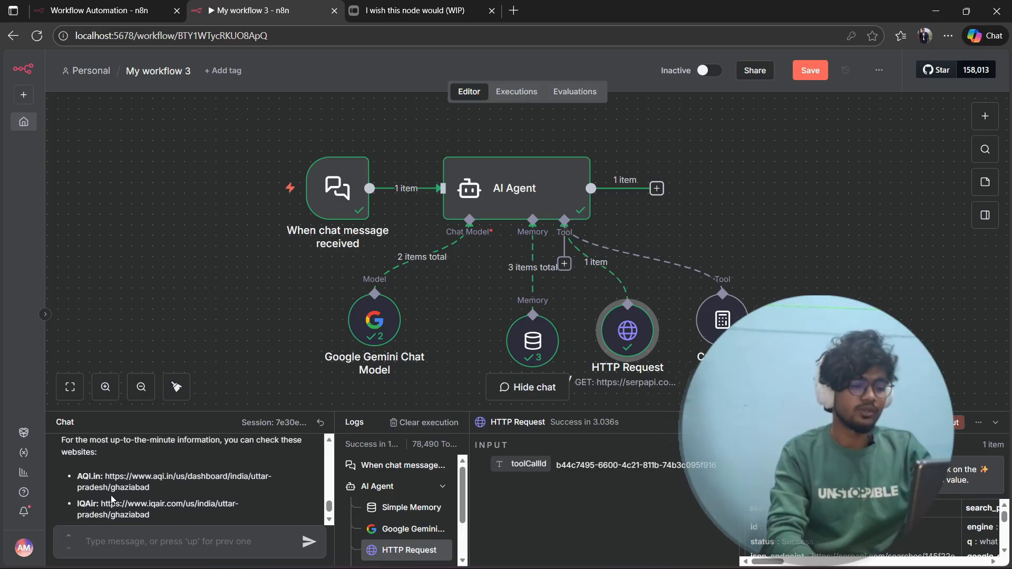
{"action": "scroll", "coordinate": [191, 480], "scroll_direction": "down", "scroll_amount": 3}
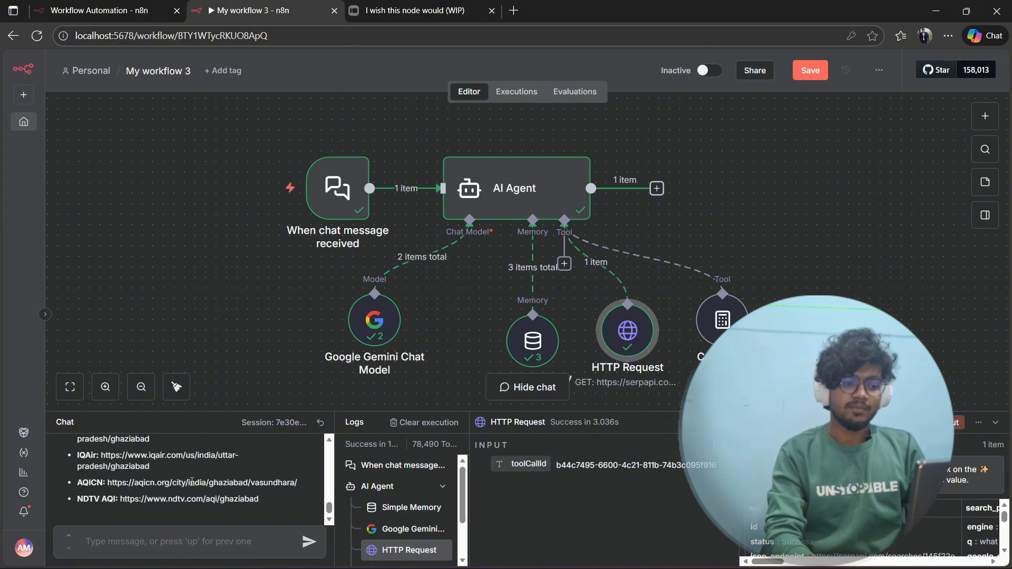
Step: Send the chat message "2+2" to the agent to test the calculator tool
{"action": "left_click", "coordinate": [172, 549]}
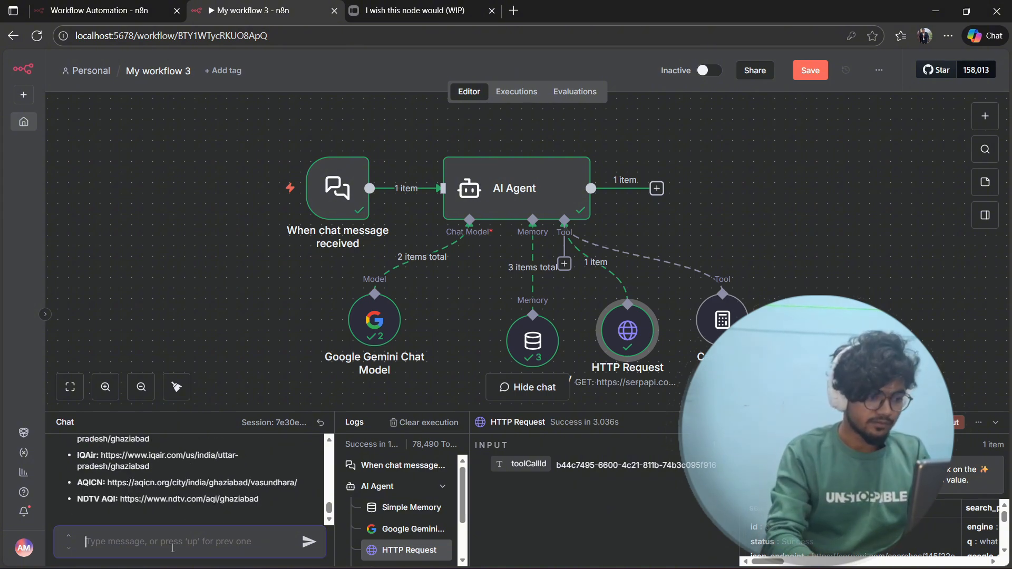
{"action": "type", "text": "2+2"}
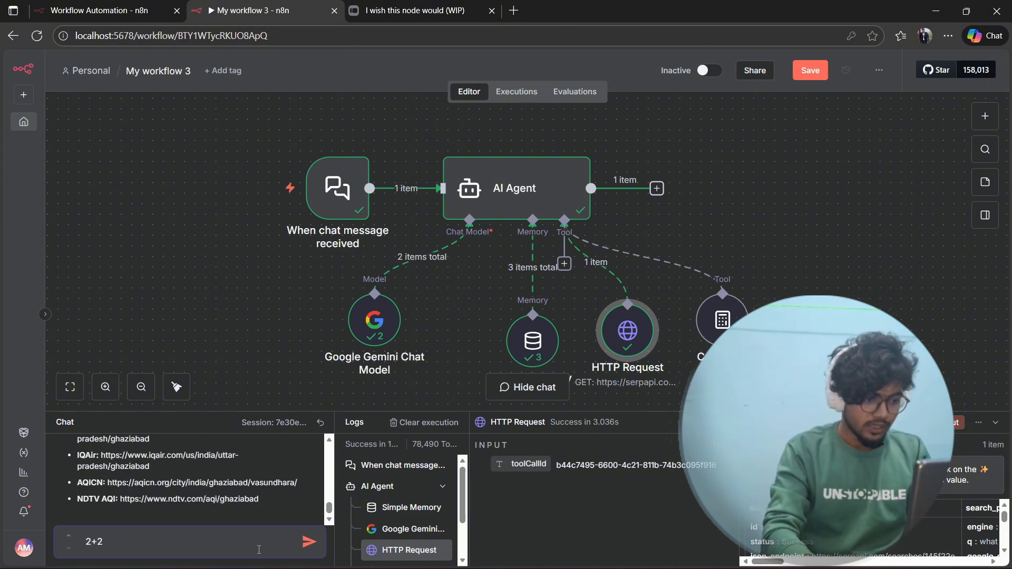
{"action": "left_click", "coordinate": [309, 550]}
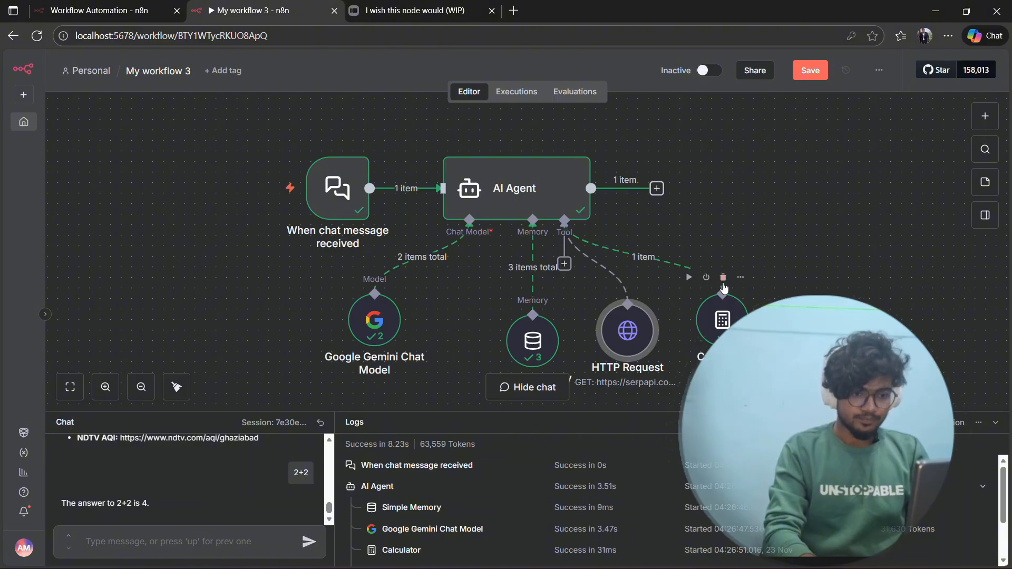
{"action": "mouse_move", "coordinate": [566, 218]}
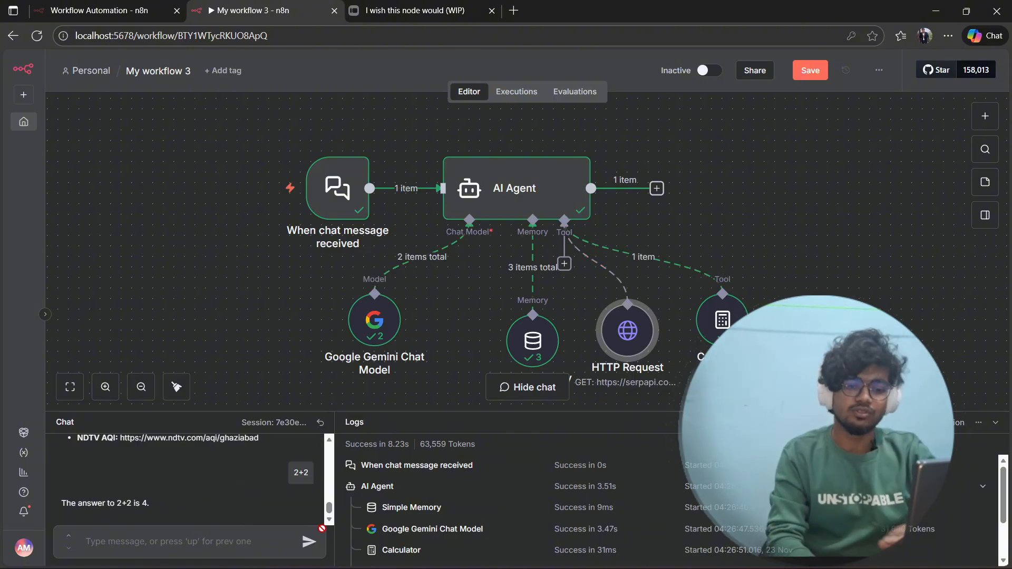
{"action": "mouse_move", "coordinate": [557, 320]}
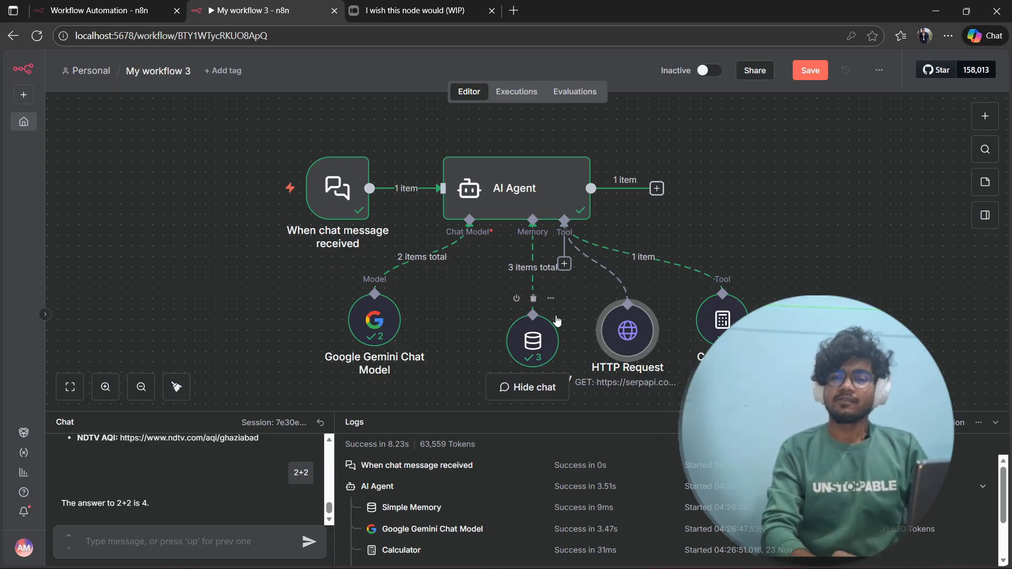